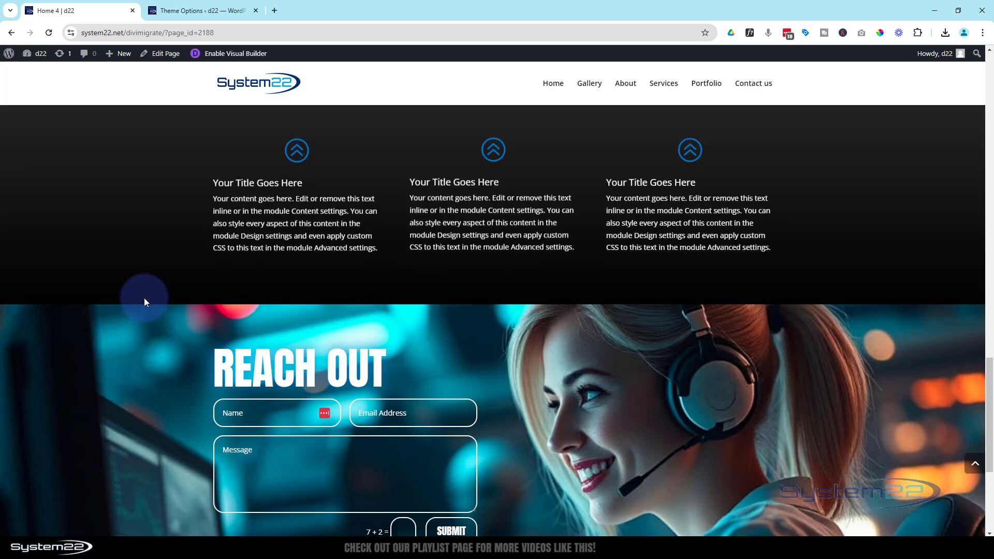
- Create a new page in a separate browser tab, title it "float 3", and open it in the Divi Builder
mouse_move(120, 53)
middle_click(114, 101)
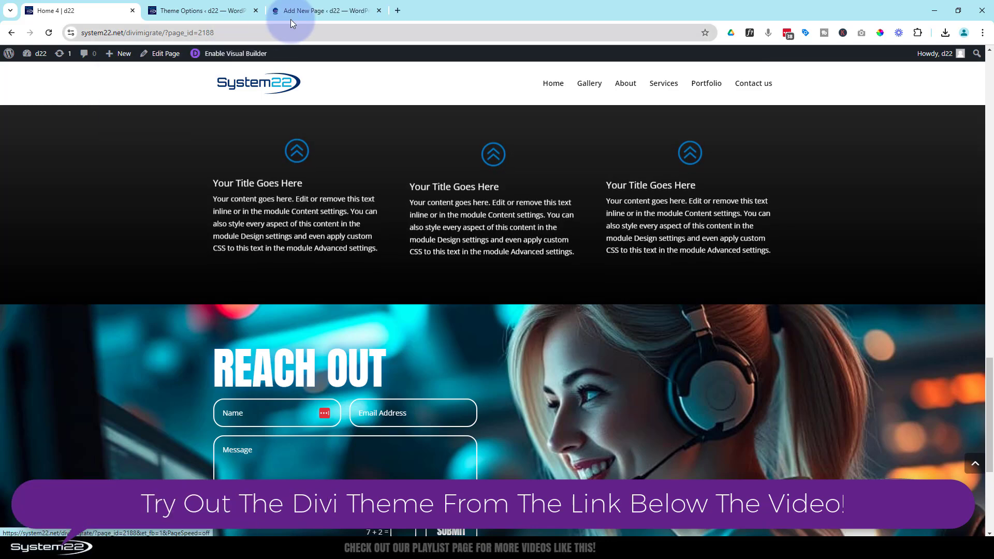
click(298, 11)
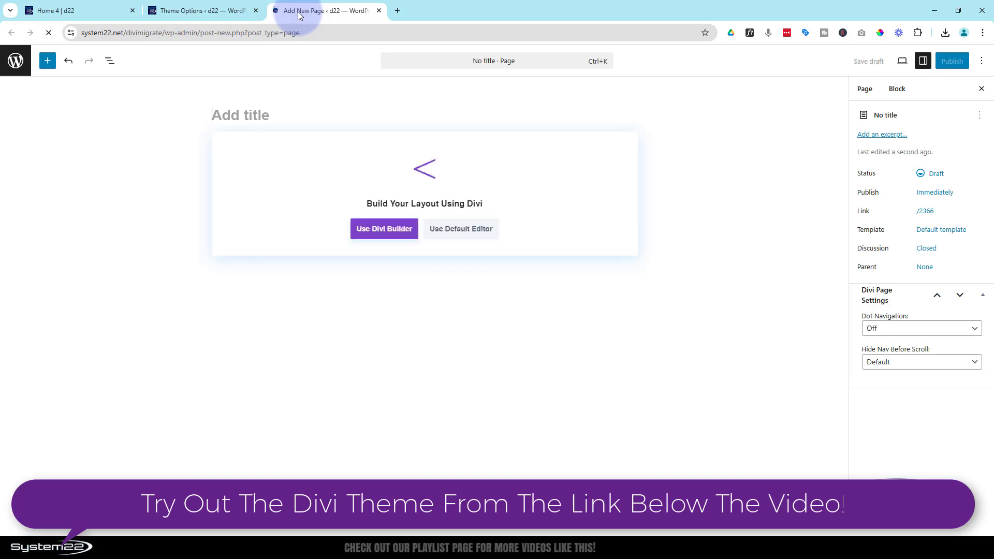
text(float 3)
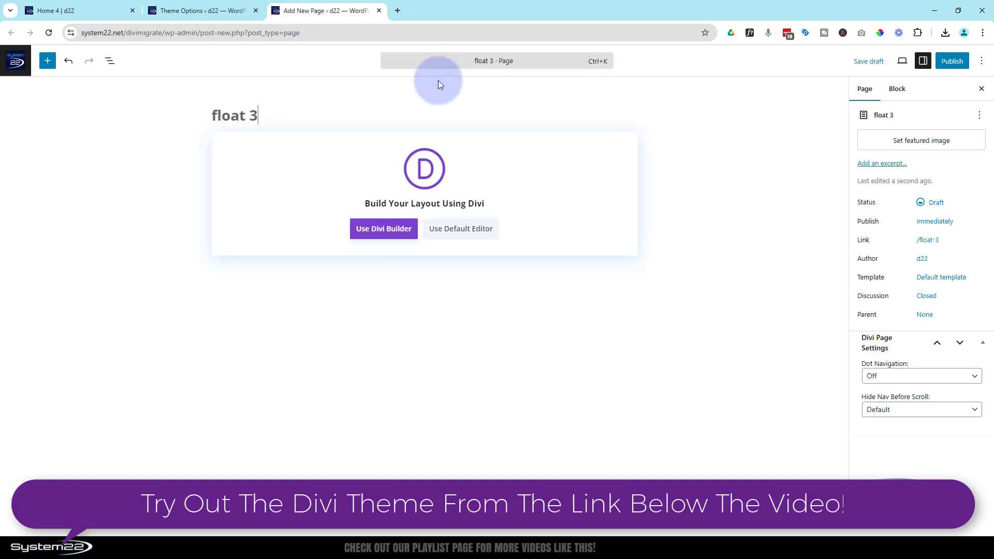
click(387, 231)
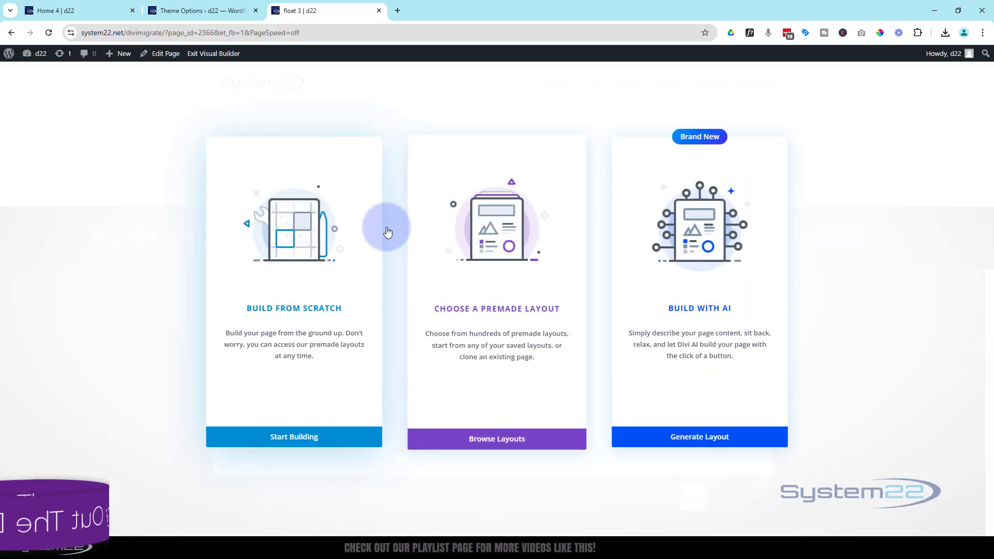
- Start building from scratch with a row of three equal columns and add a Blurb module to its first column
click(315, 437)
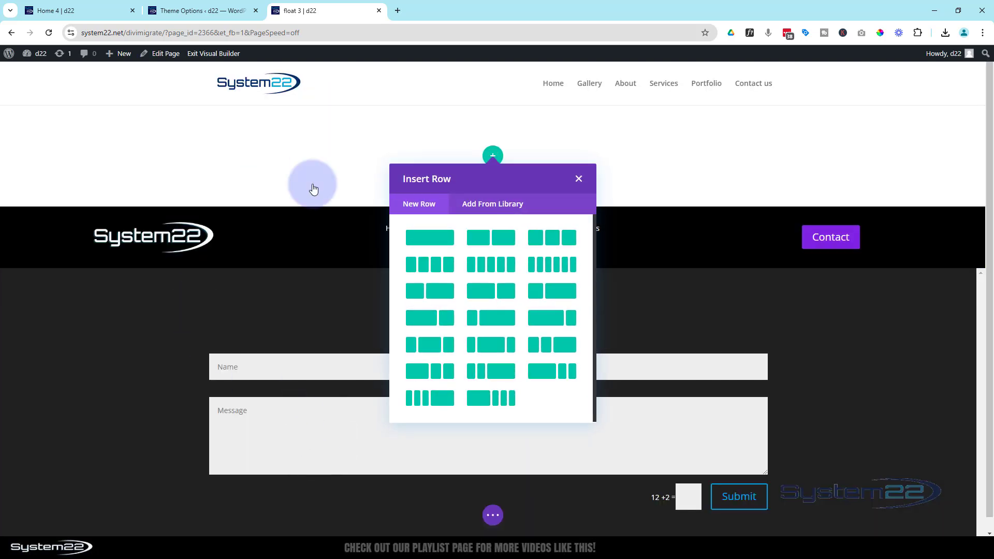
click(559, 242)
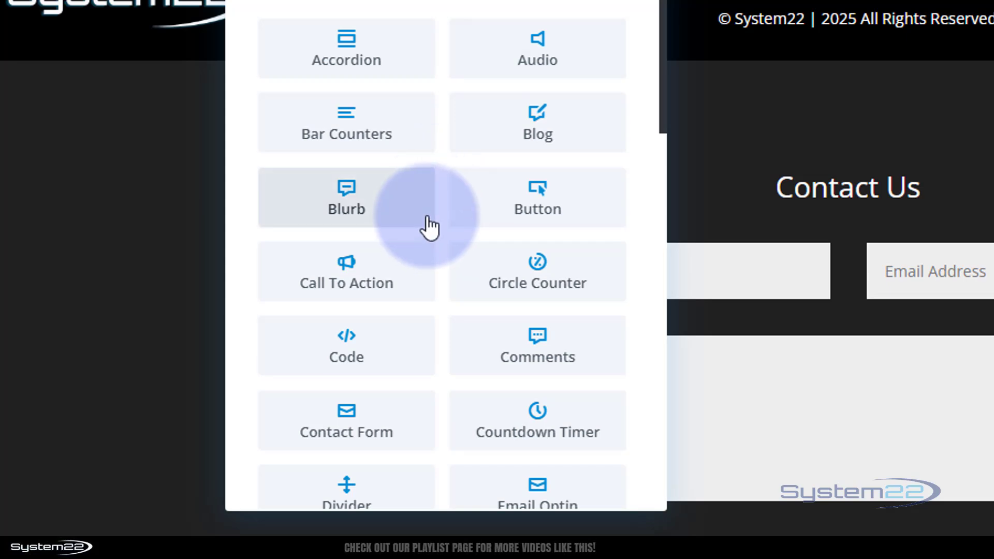
click(386, 213)
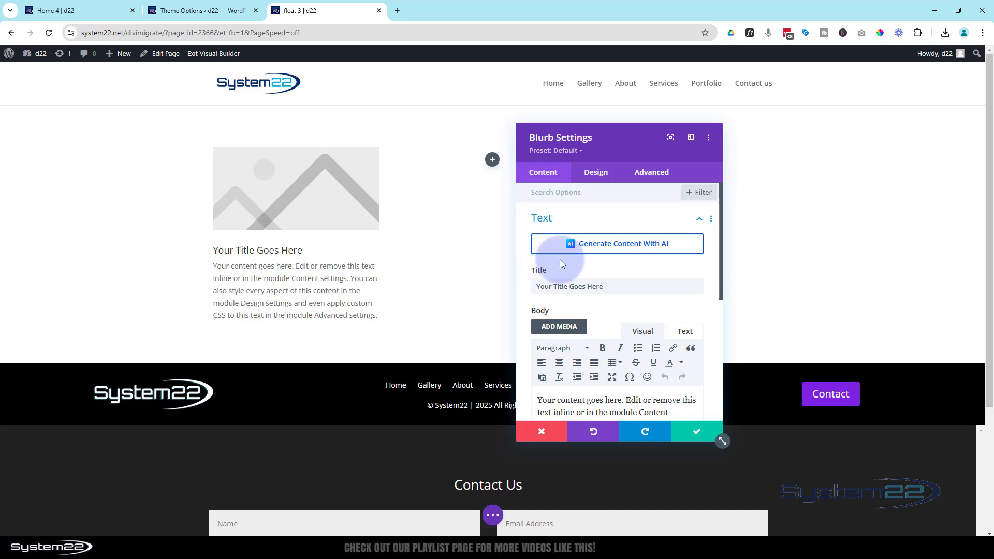
- Switch the blurb from an image to an icon and choose the circled double left-chevron icon
scroll(562, 262, down, 5)
click(591, 264)
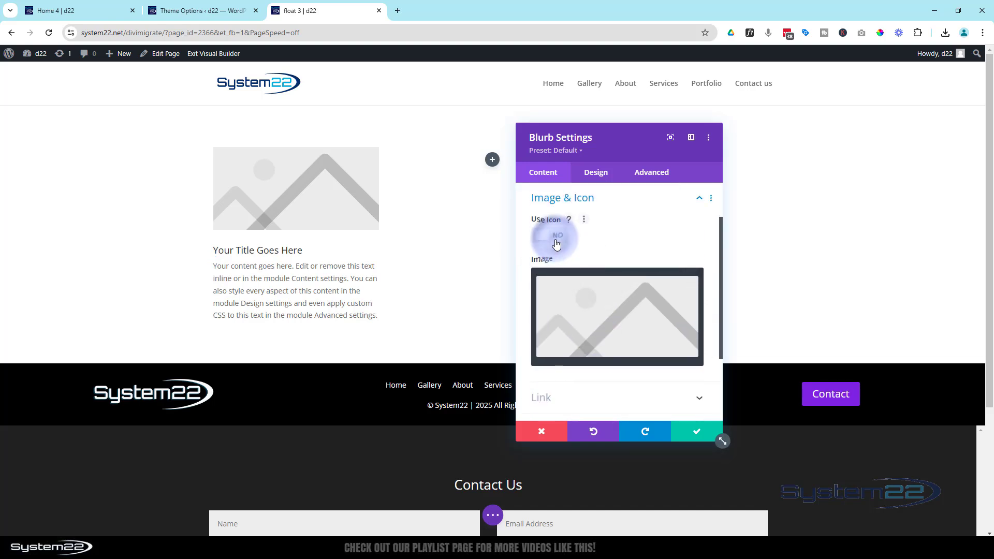
click(557, 241)
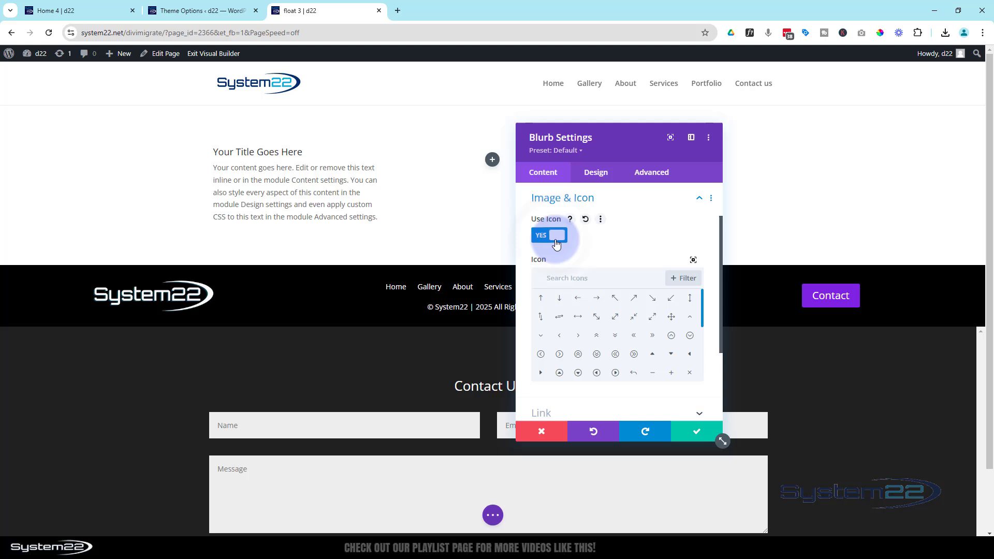
click(615, 355)
click(607, 279)
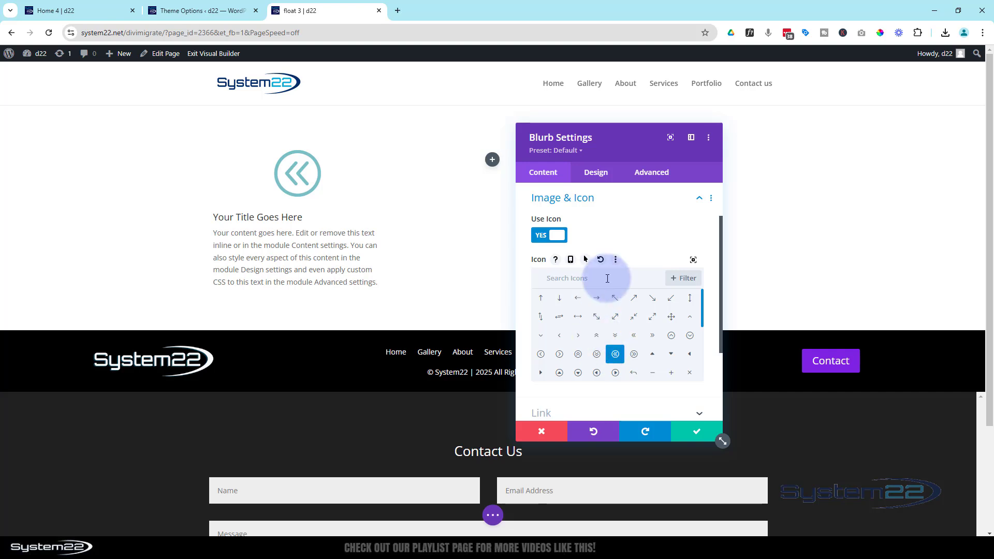
- Set the blurb's icon color to the saved blue and its image/icon width to 50px
click(596, 172)
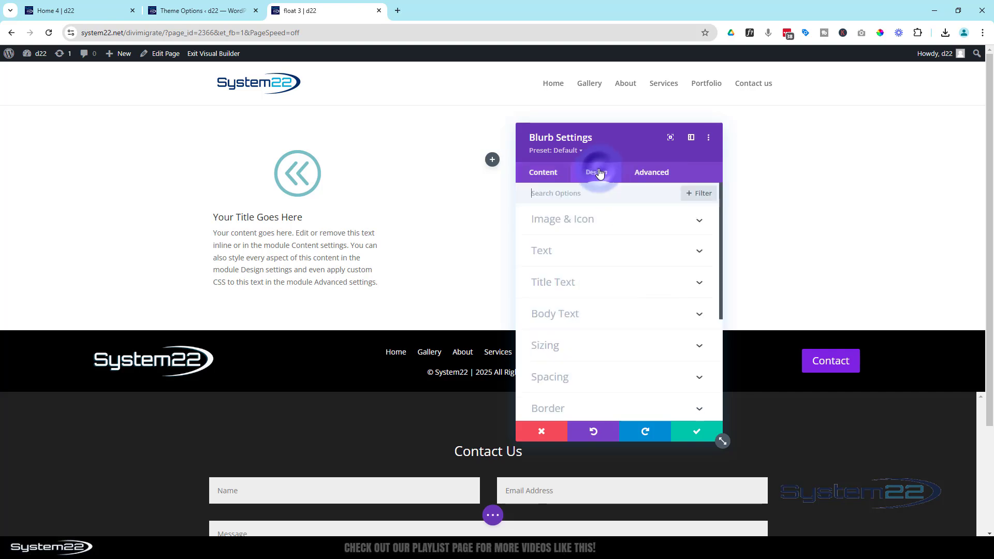
click(628, 221)
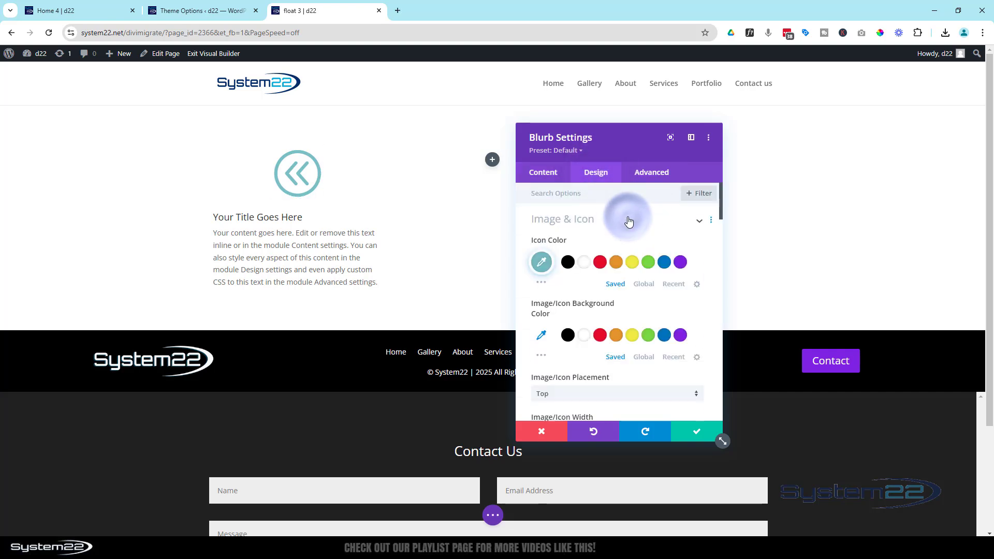
click(665, 263)
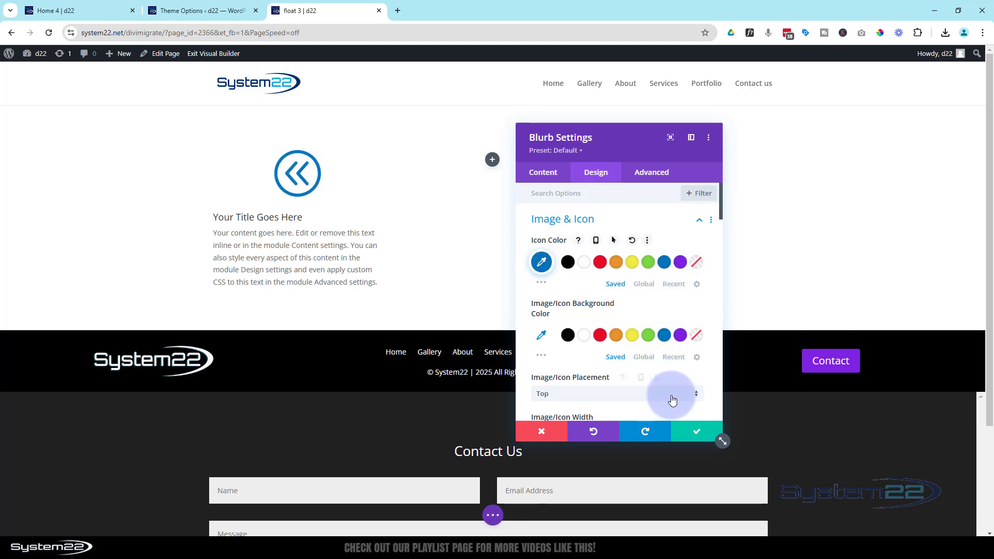
scroll(654, 383, down, 1)
double_click(662, 381)
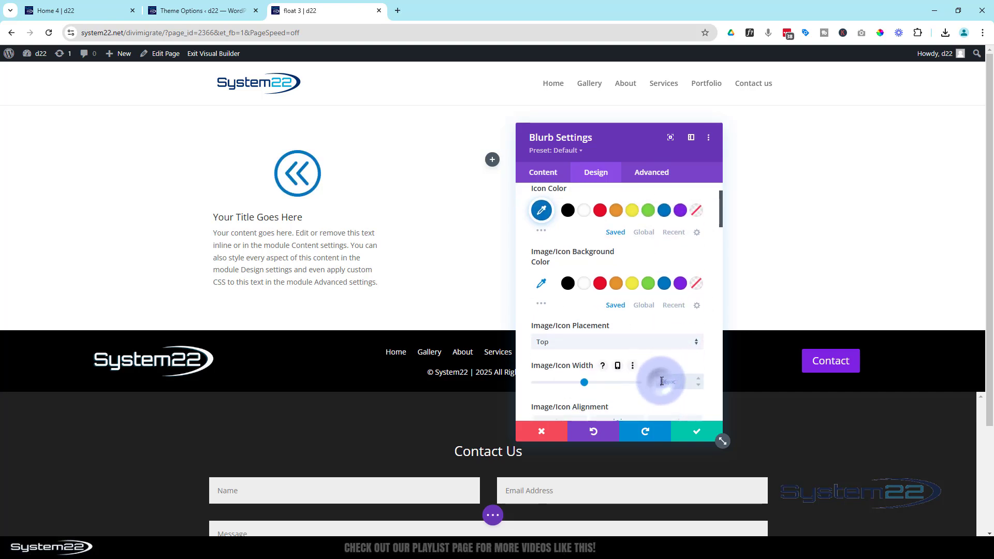
text(50px)
scroll(629, 321, up, 1)
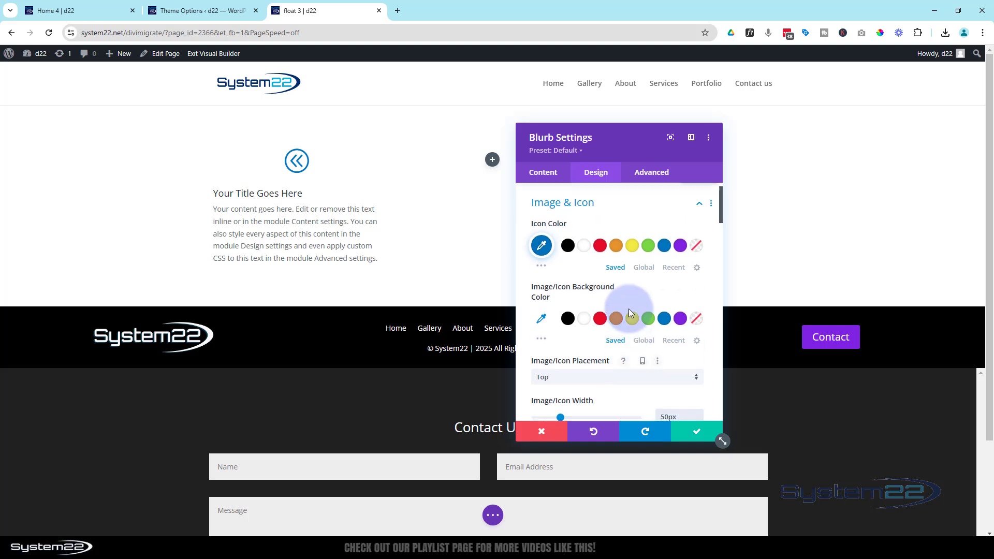
click(615, 225)
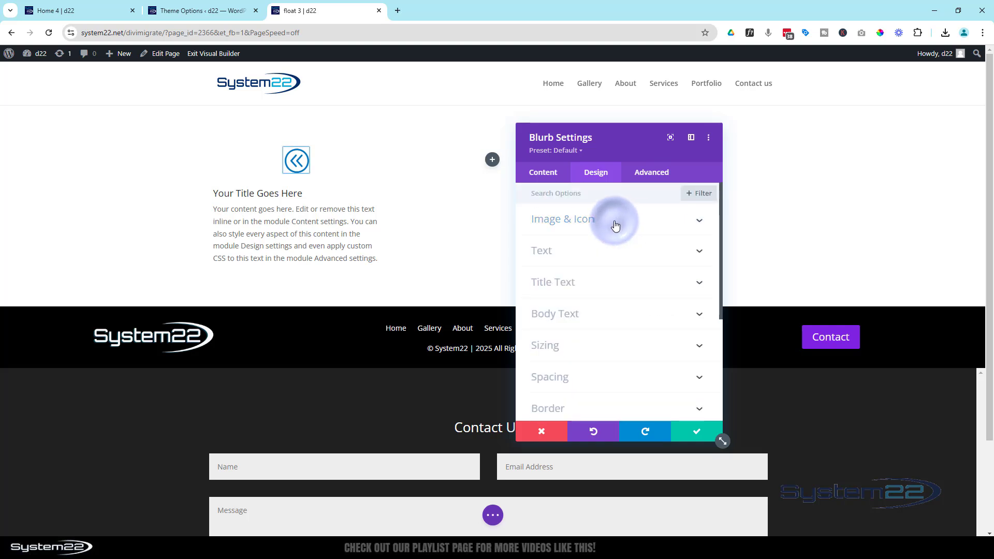
- Center the blurb's text alignment and save the module settings
click(603, 250)
click(600, 242)
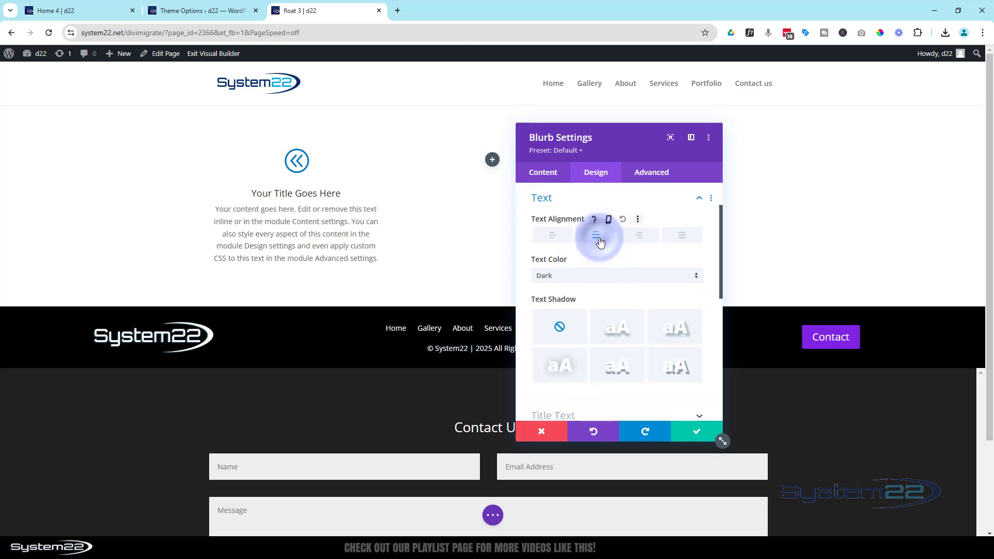
click(697, 430)
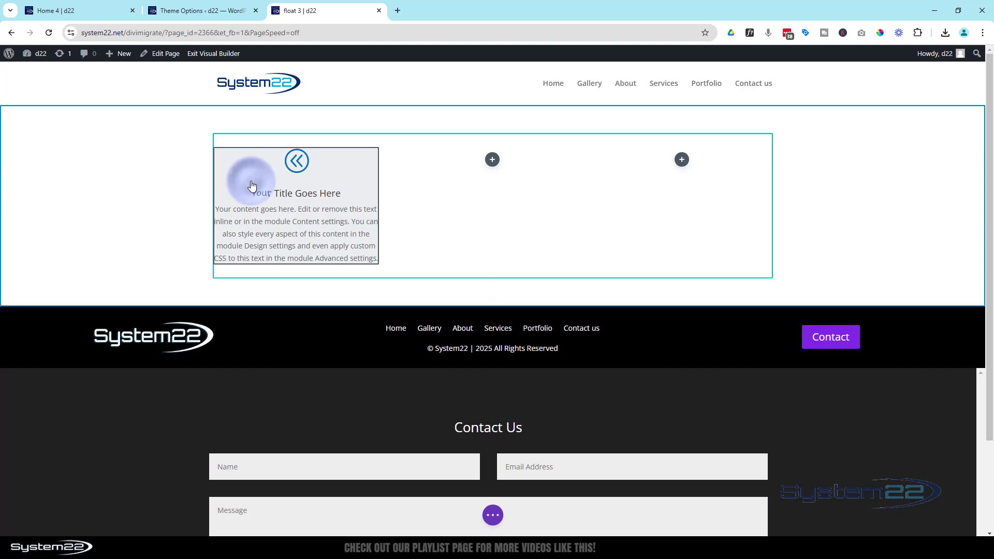
- Duplicate the blurb twice and place one copy in each of the row's two empty columns
mouse_move(252, 182)
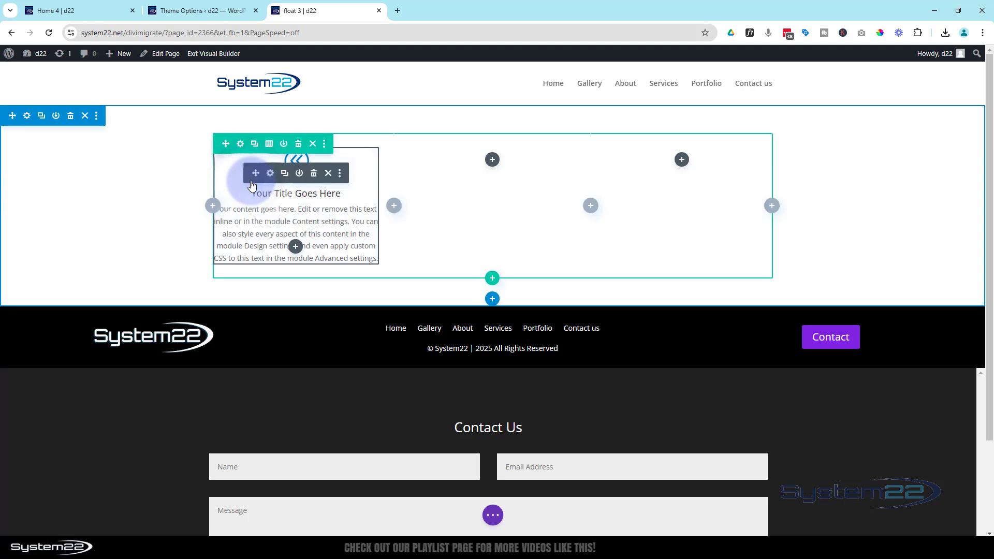
click(284, 173)
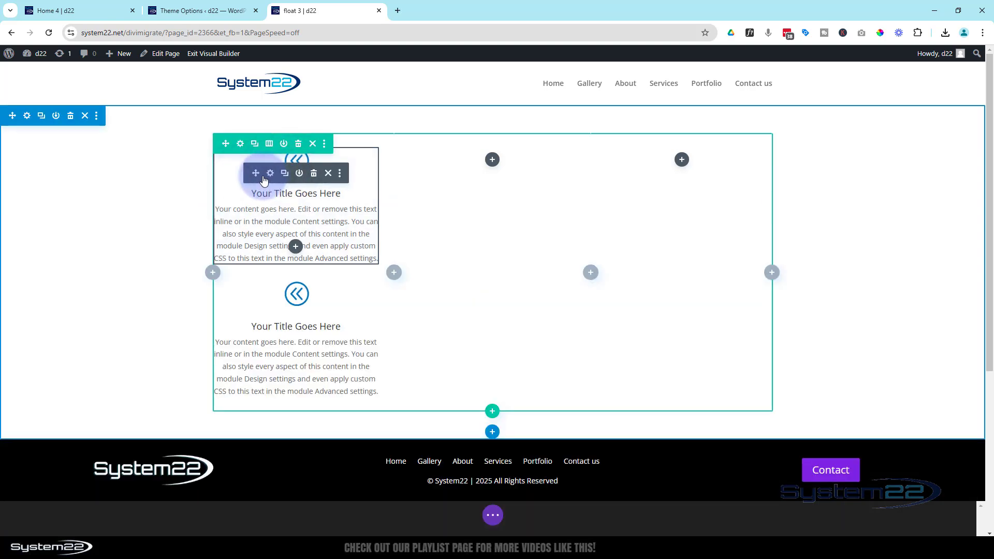
drag(255, 173, 506, 157)
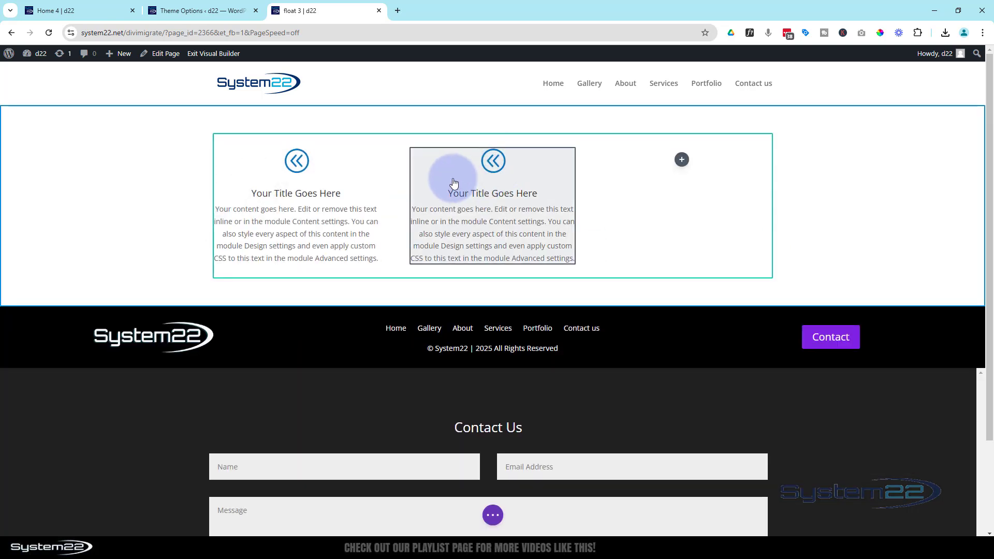
click(453, 179)
click(481, 173)
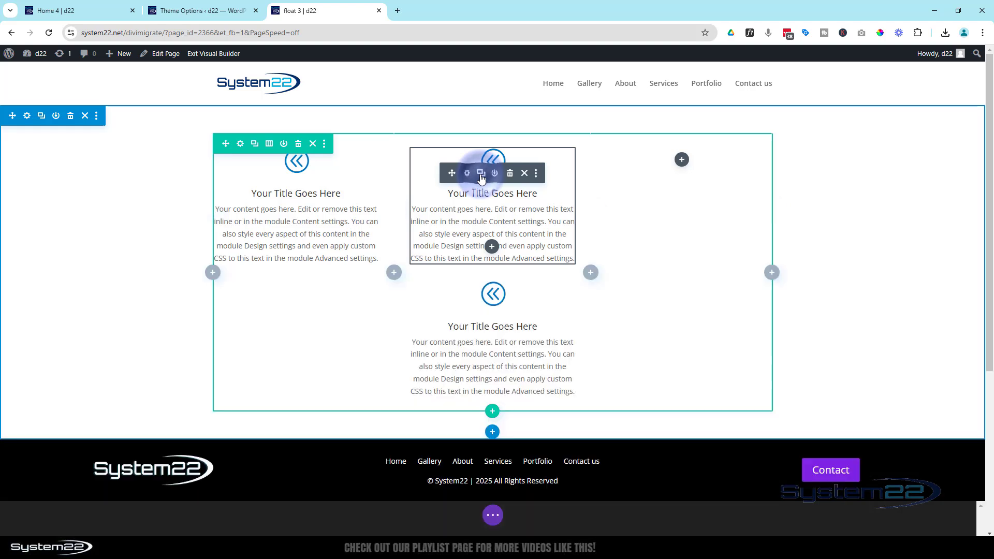
drag(449, 172, 669, 164)
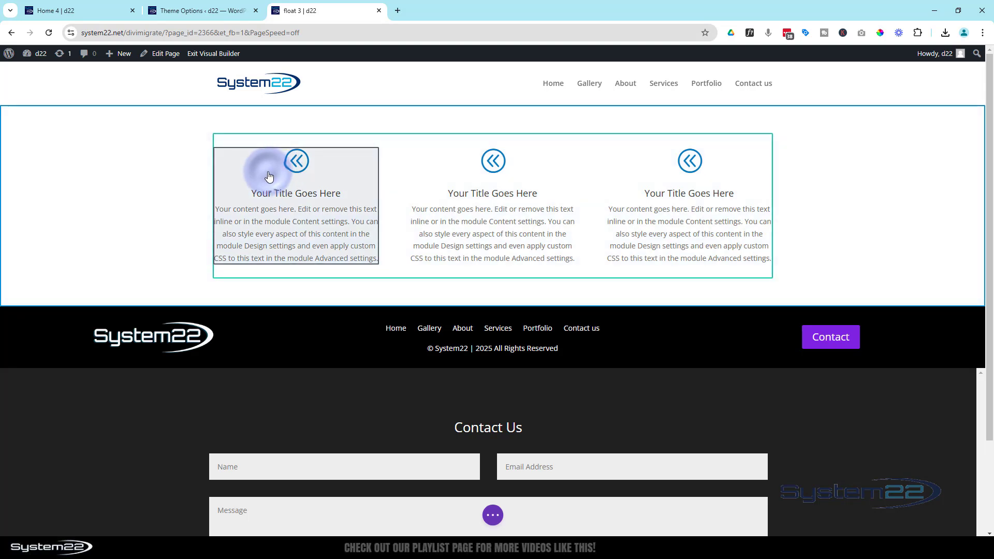
- Open the first blurb's free-form Custom CSS for editing and move the settings dialog closer to that blurb
mouse_move(269, 177)
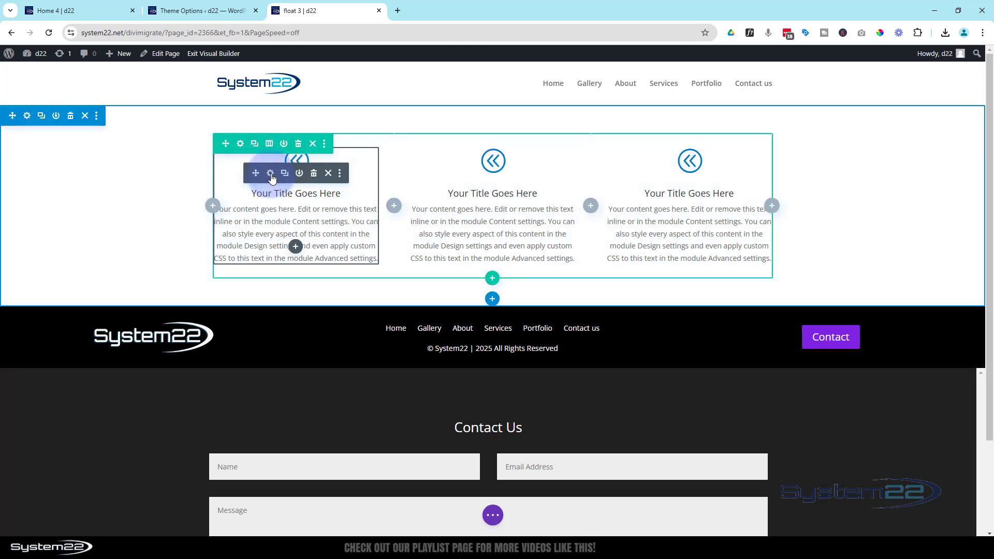
click(270, 174)
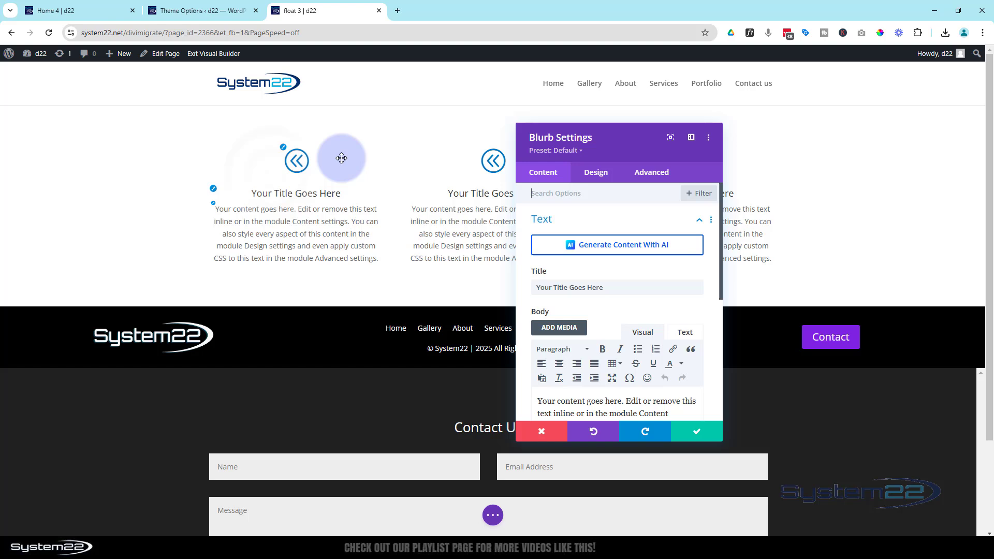
click(656, 172)
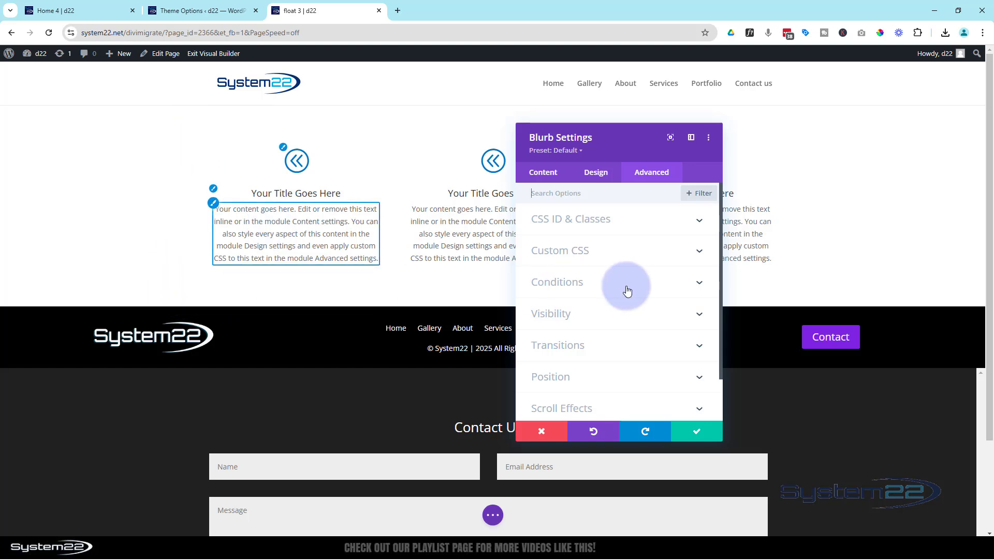
click(653, 173)
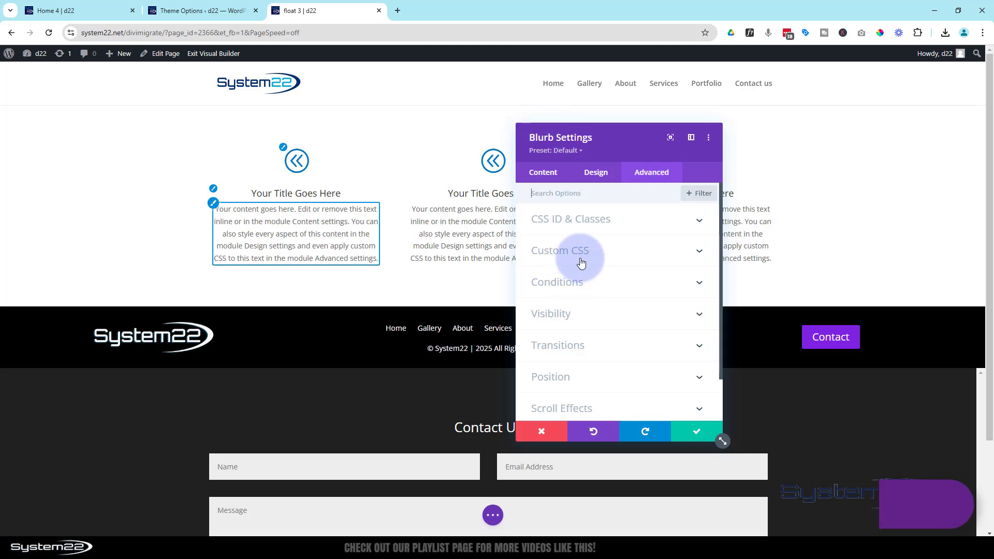
click(615, 257)
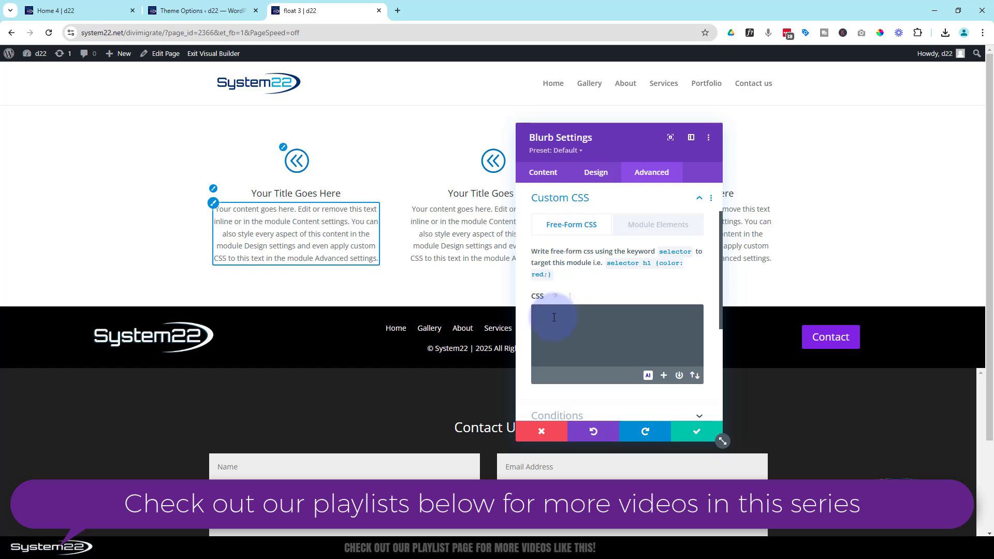
drag(563, 150, 446, 90)
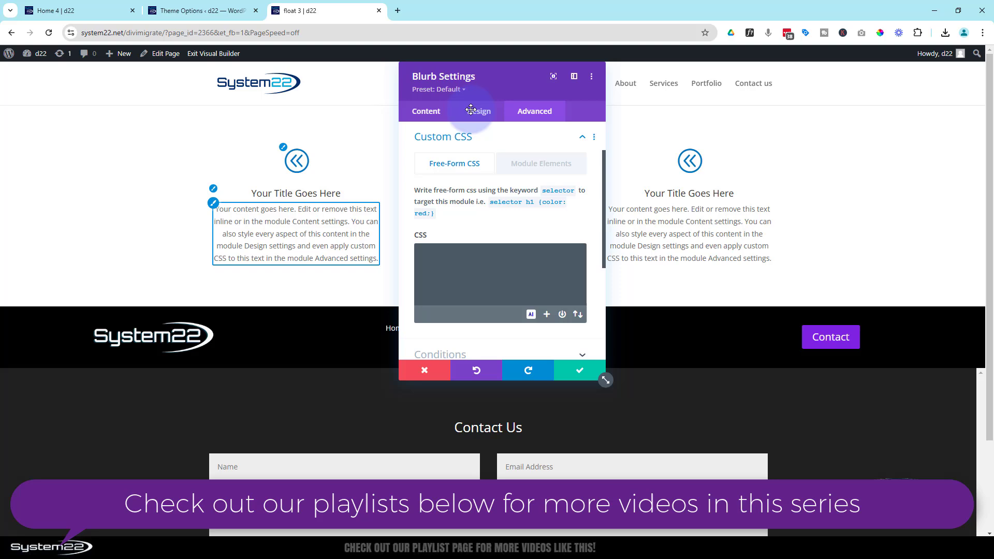
click(456, 257)
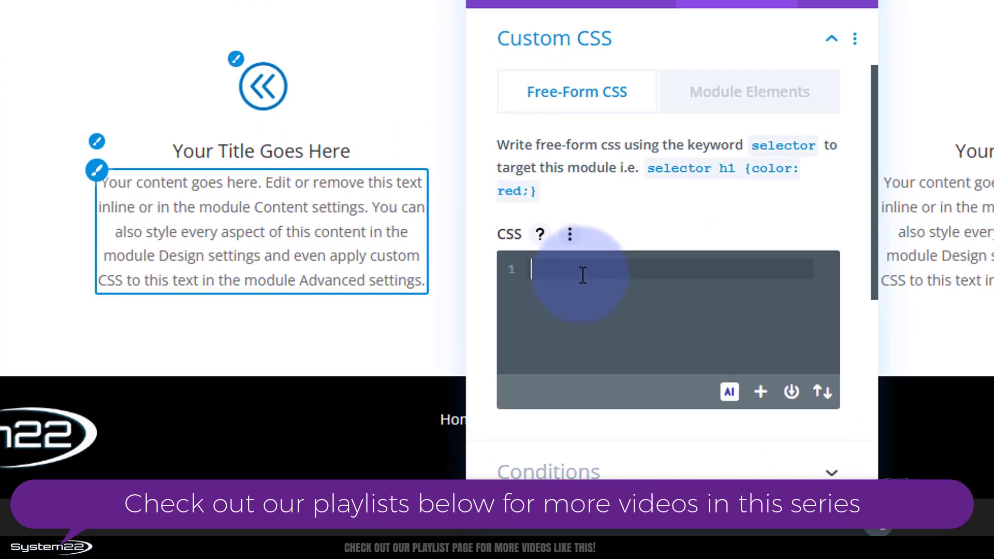
- Write a selector rule in the first blurb's free-form CSS containing animation:flo1 5s infinite linear;
text(selector )
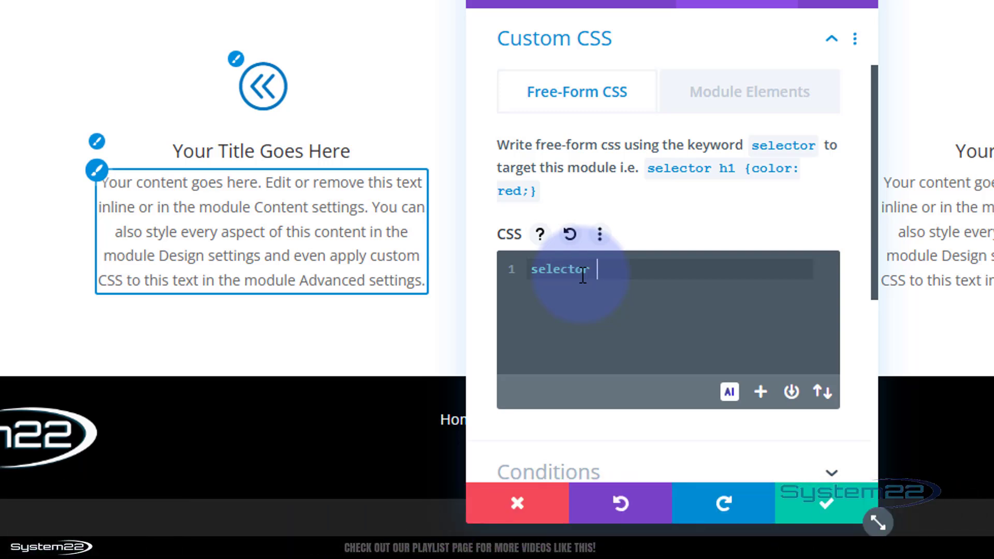
text({)
key(Return)
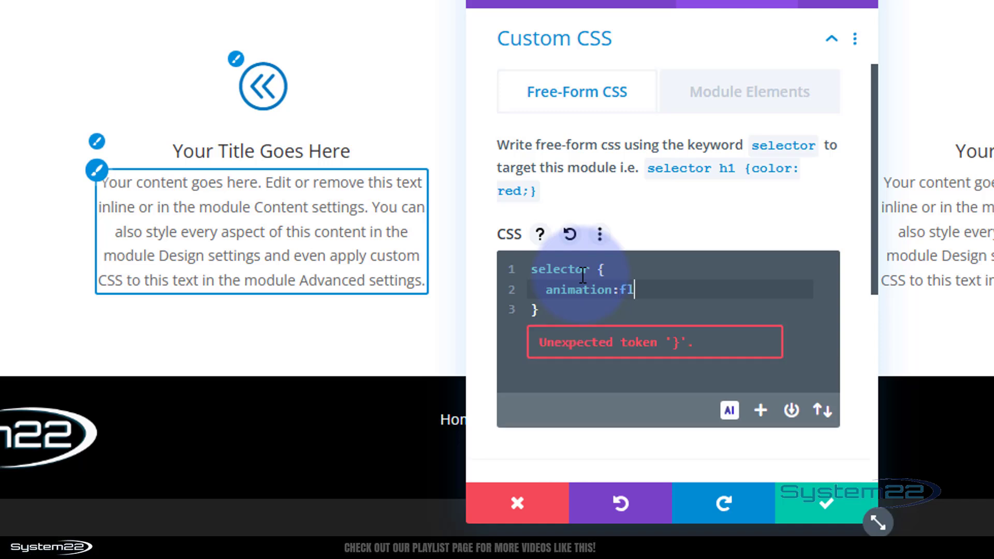
text(o1 5s in)
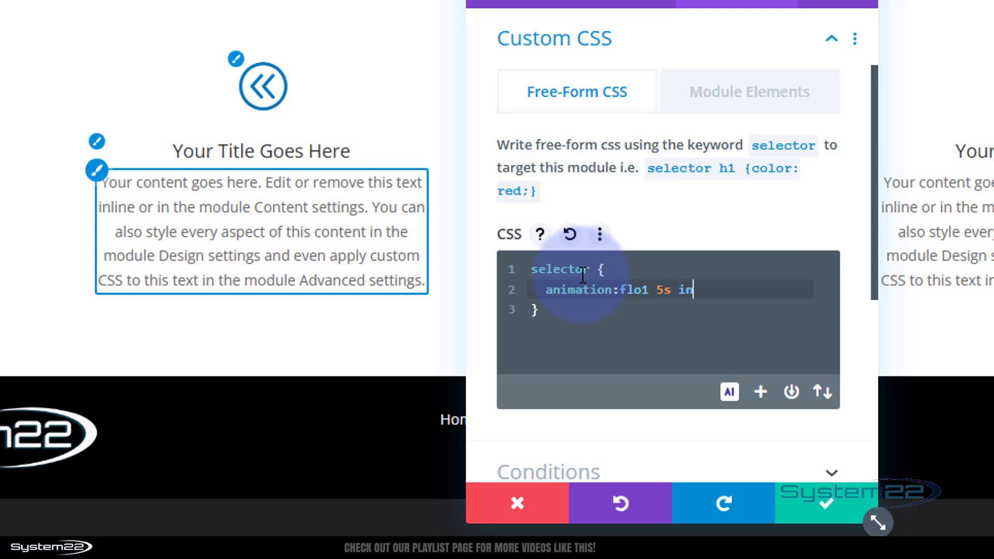
text(finite lin)
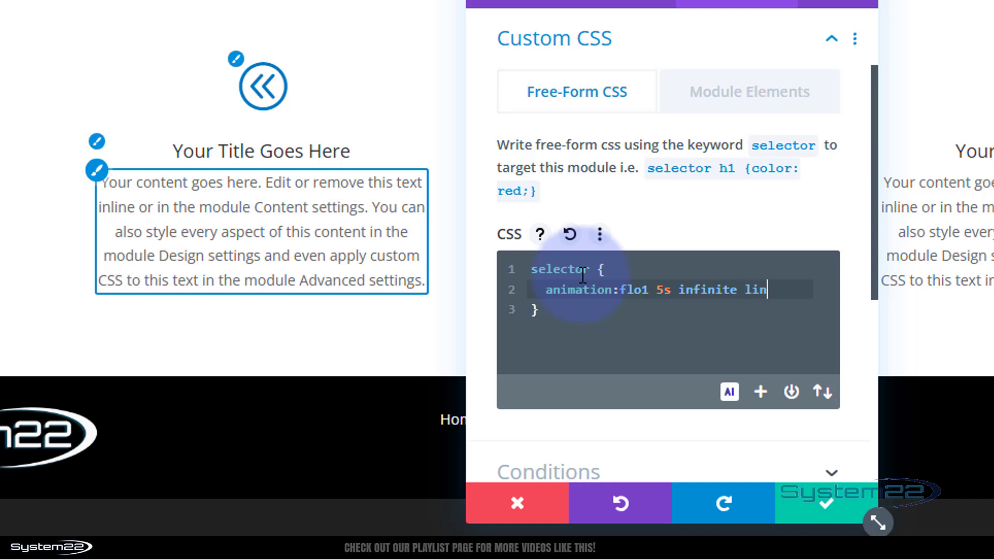
text(ear)
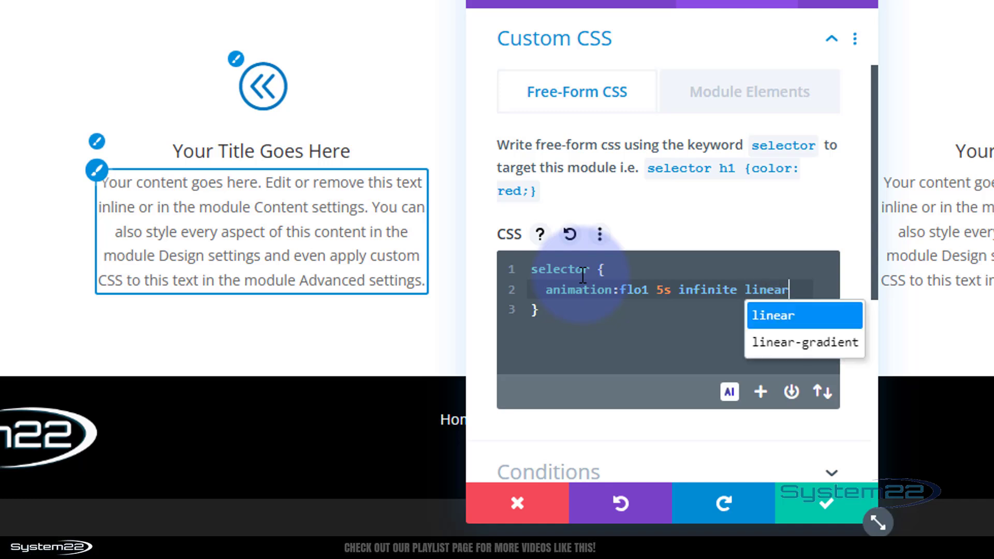
text(;)
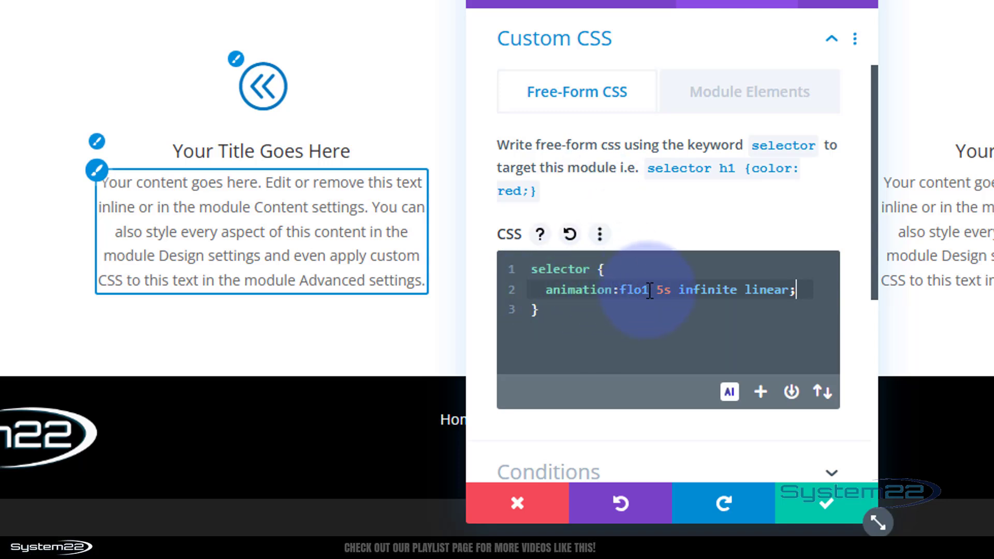
click(559, 310)
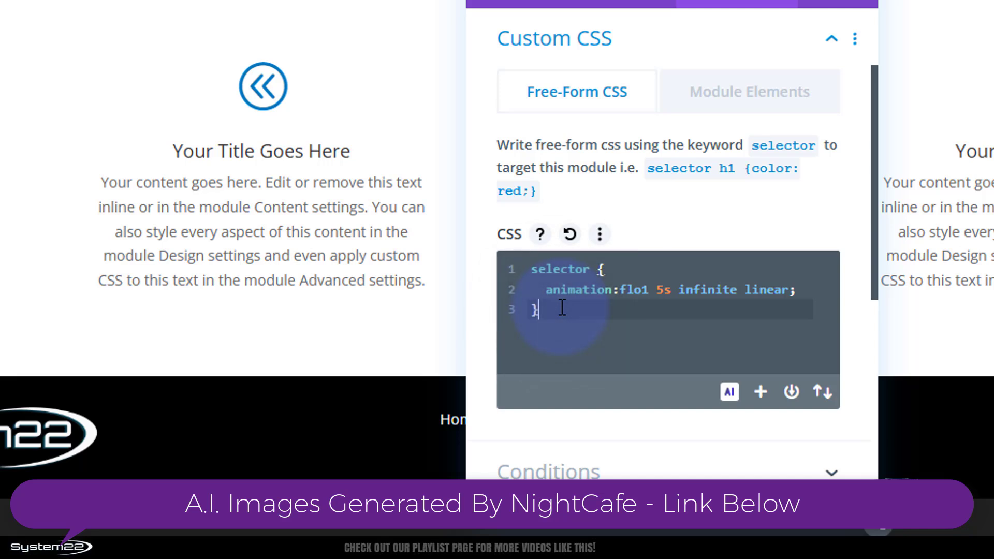
key(Return)
key(Return)
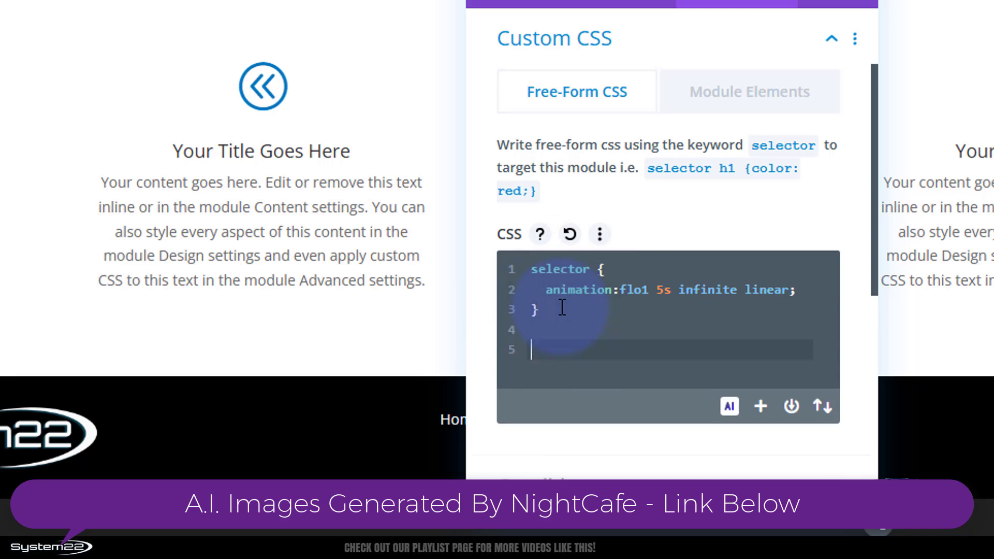
text(@keyframes )
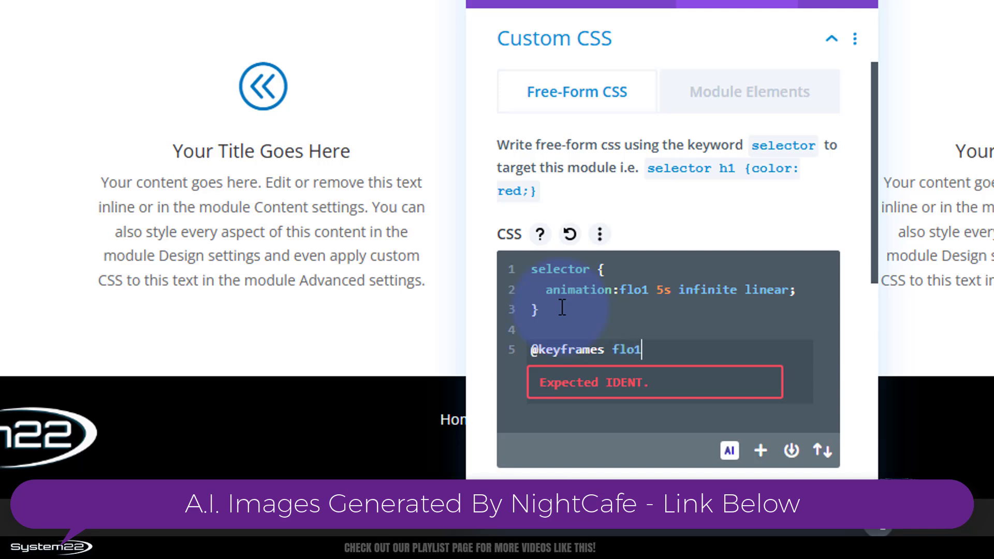
text(flo1 )
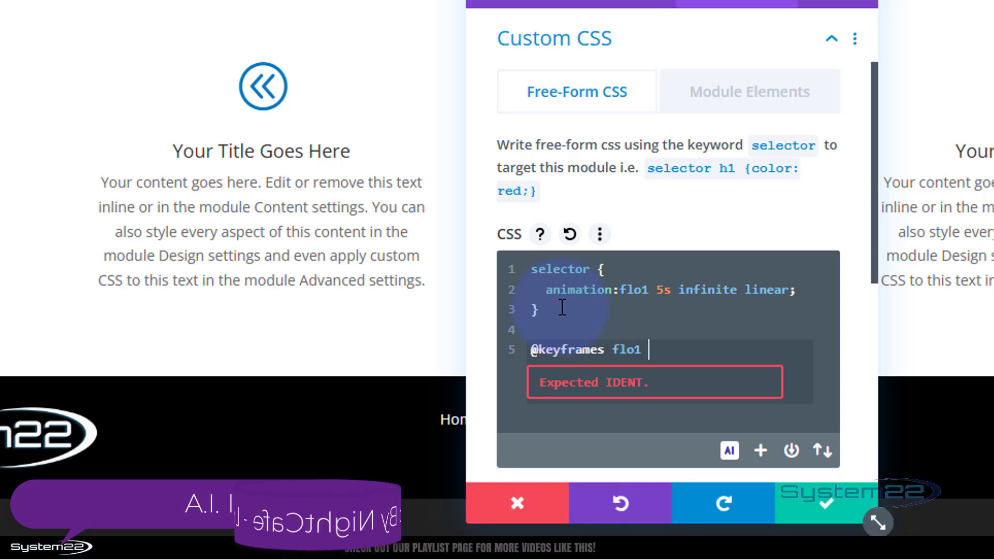
text({)
key(Return)
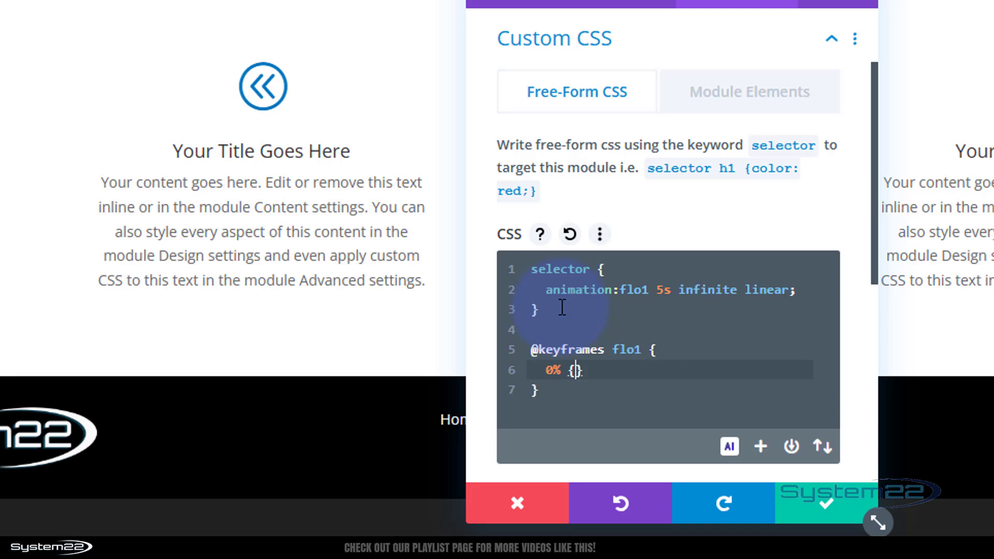
- Fill the flo1 keyframes block with the 0% rule {transform:translate(0)}
text(nsform)
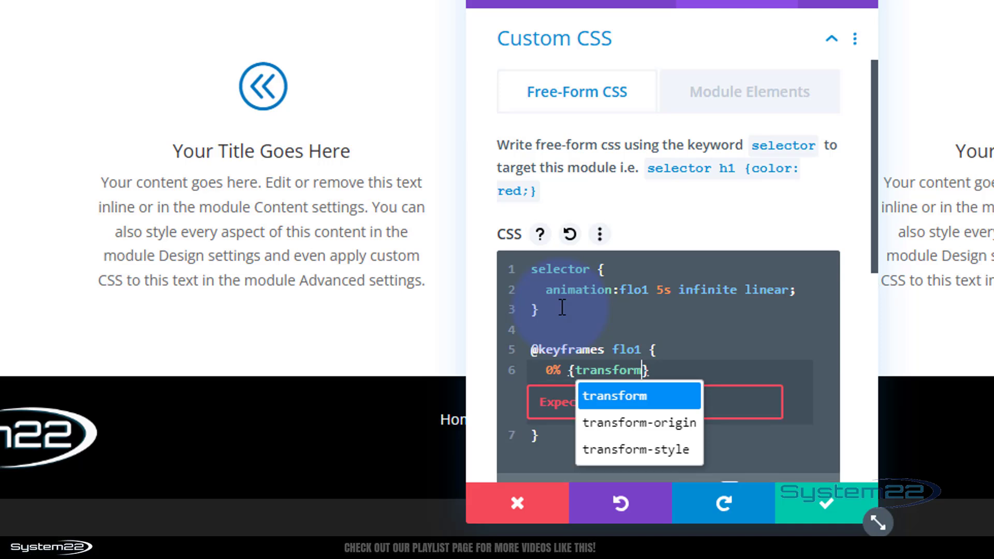
key(Return)
text(:tr)
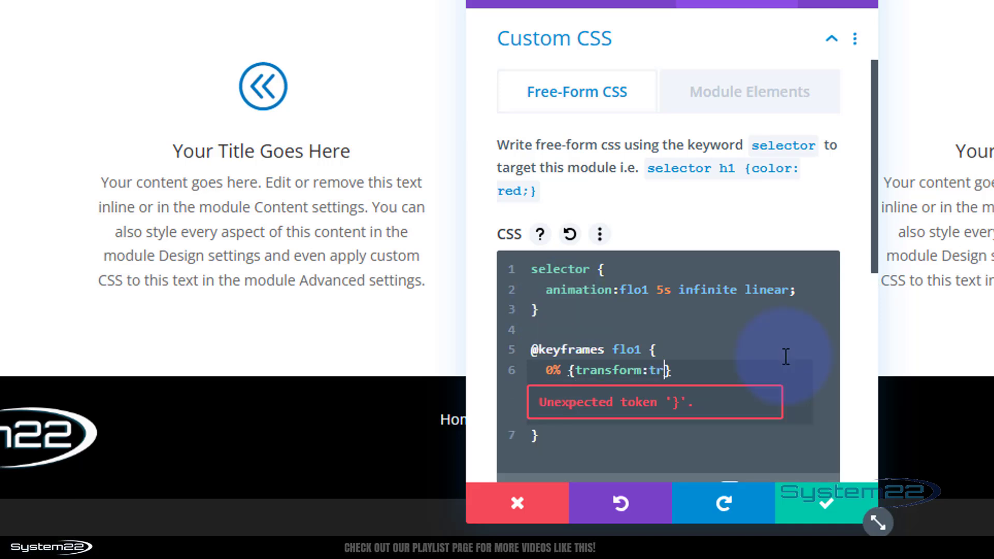
text(anslate)
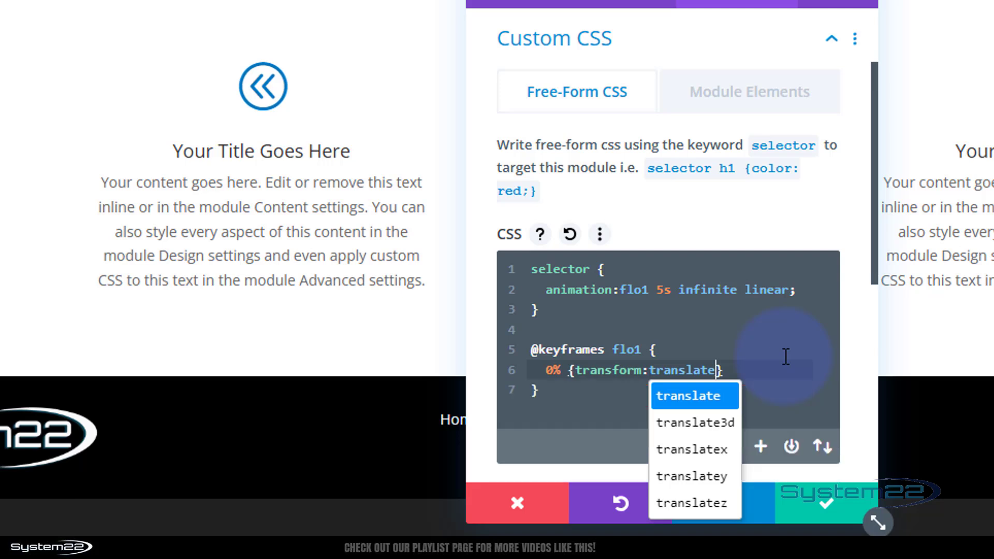
text((0)
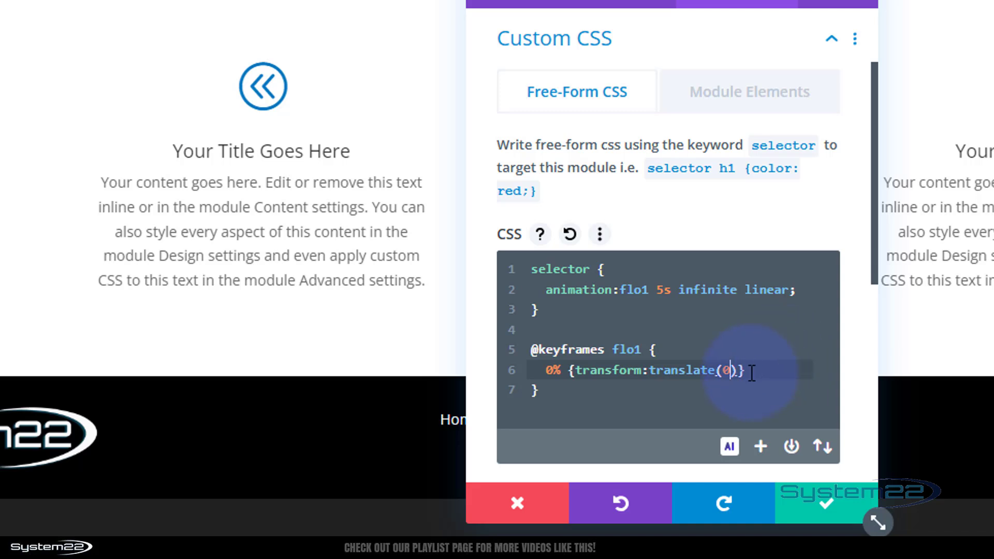
- Duplicate the 0% keyframe line below itself, change the copy to 50%, and set its translate value to -20px
drag(751, 372, 547, 367)
key(ctrl+c)
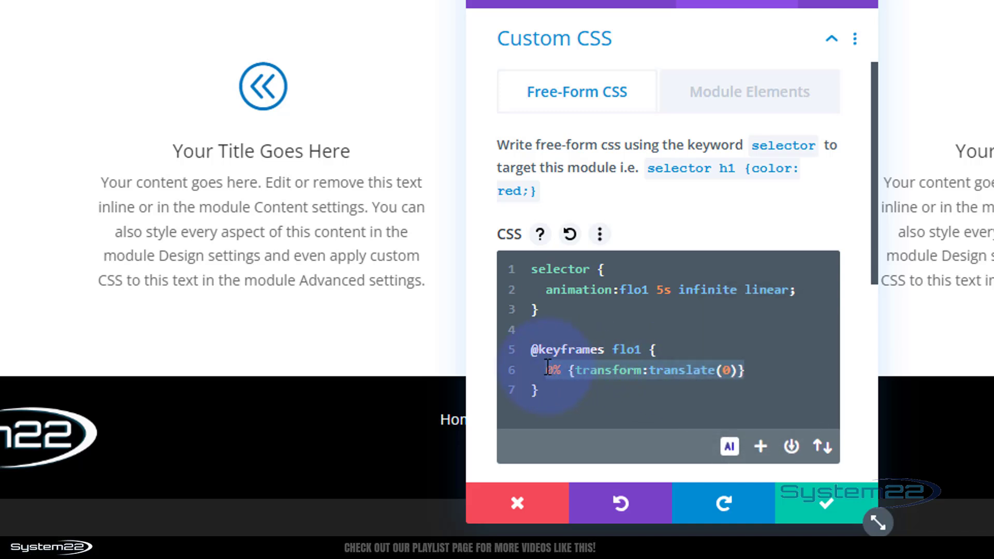
click(774, 372)
key(Return)
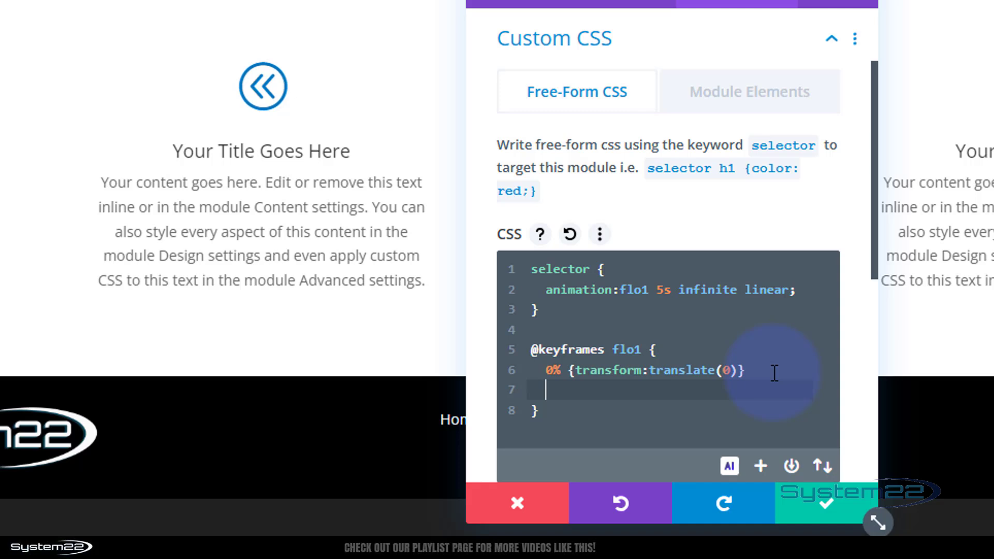
key(ctrl+v)
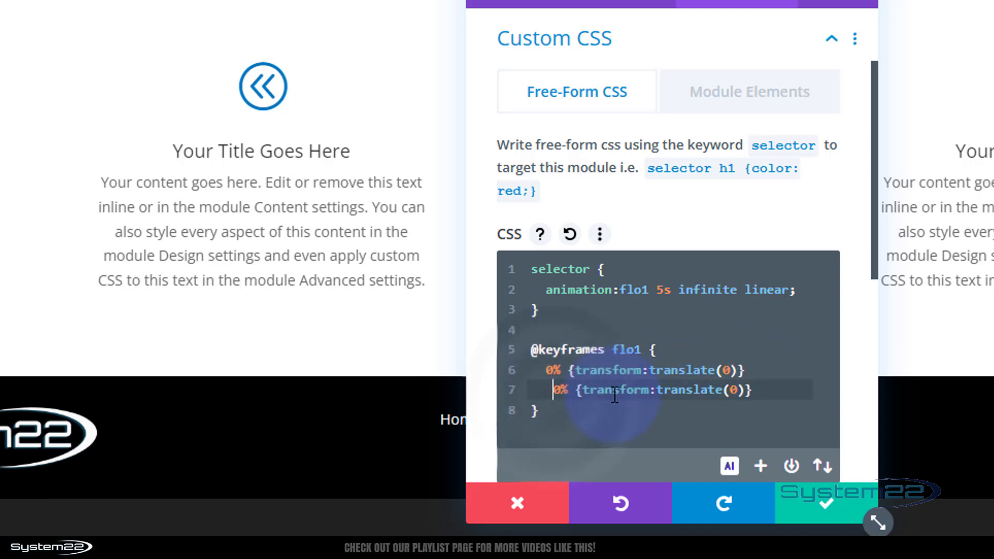
text(5)
click(547, 368)
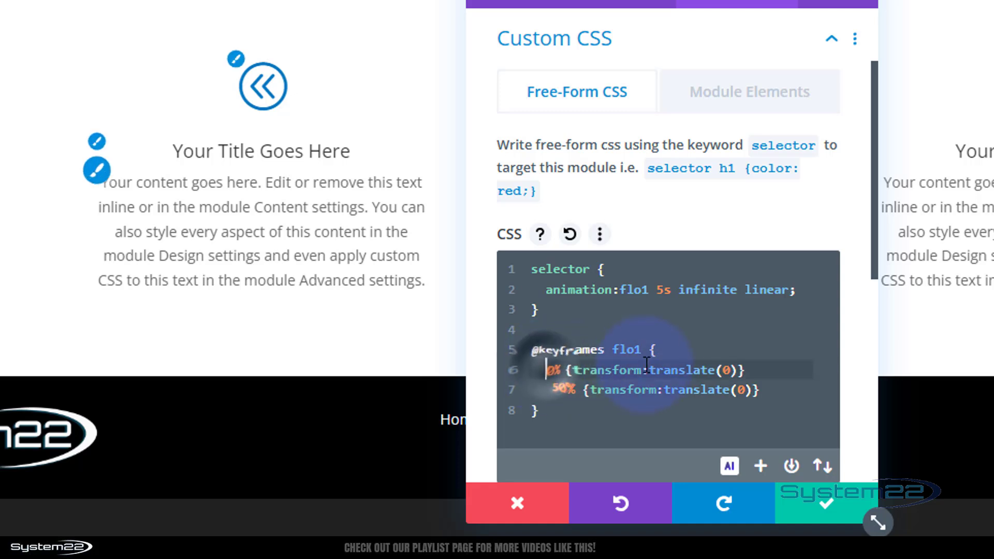
click(740, 395)
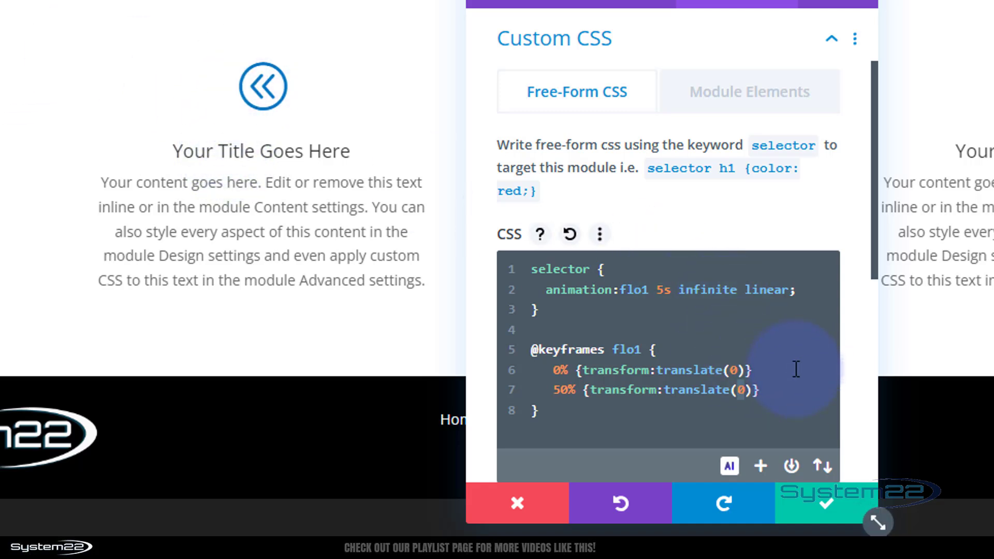
text(-20px)
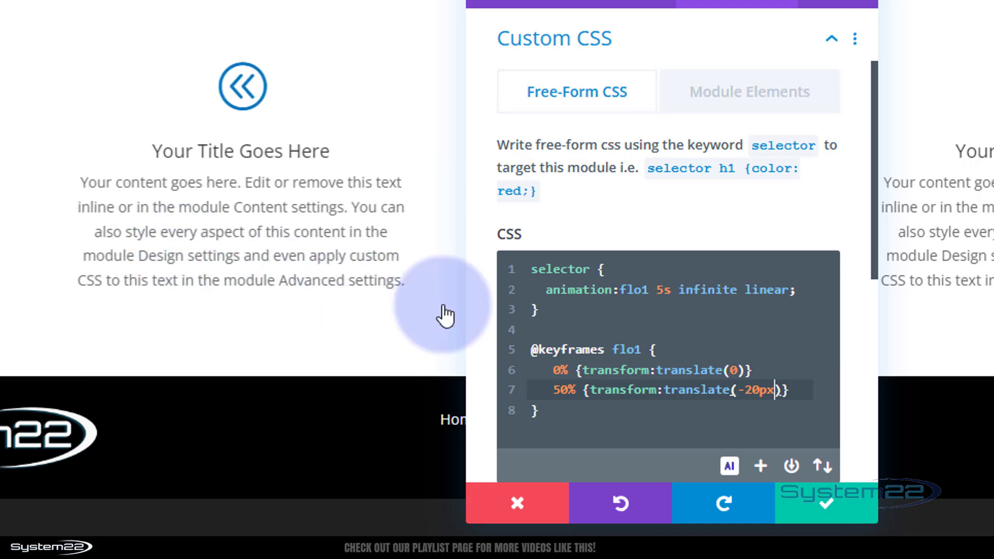
- Change translate to translateY in both the 0% and 50% keyframes
click(723, 369)
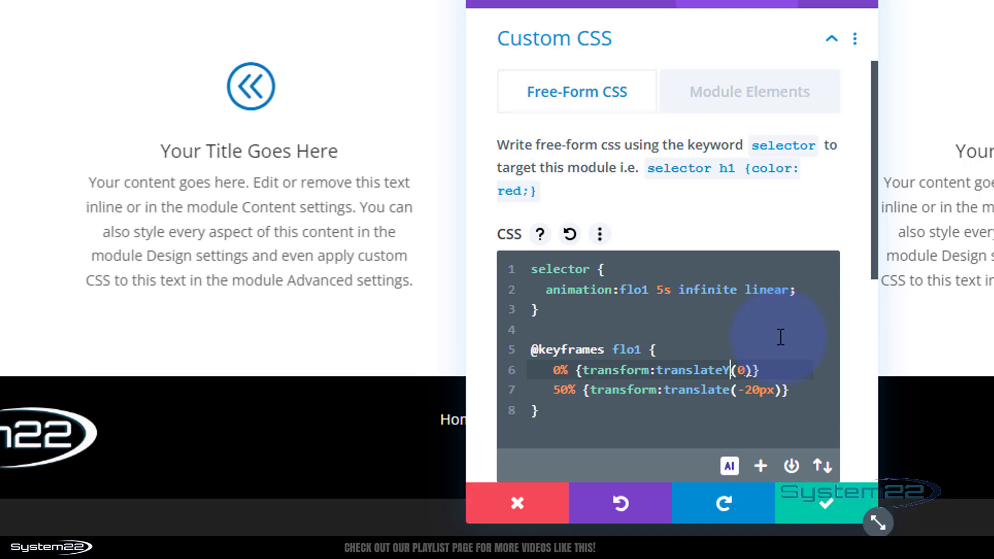
click(730, 392)
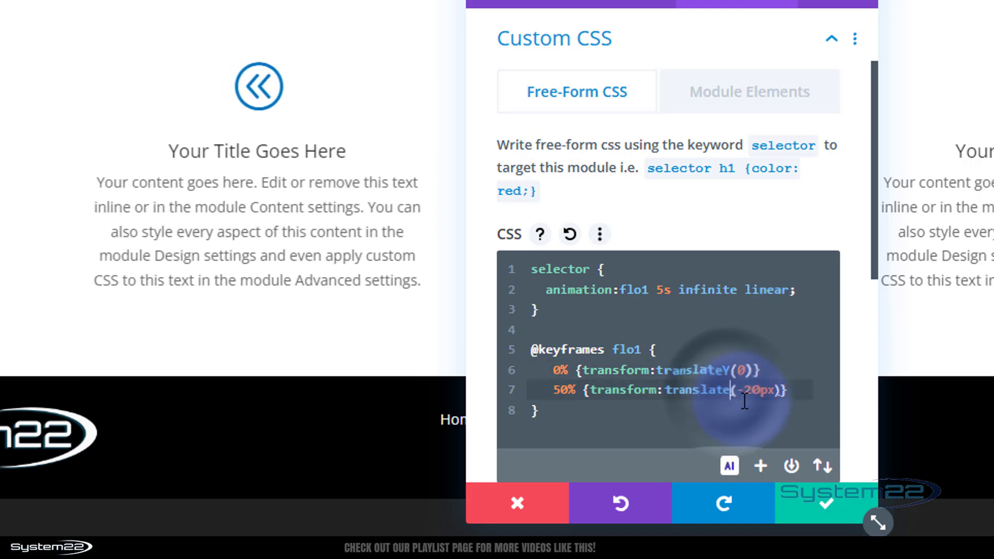
text(Y)
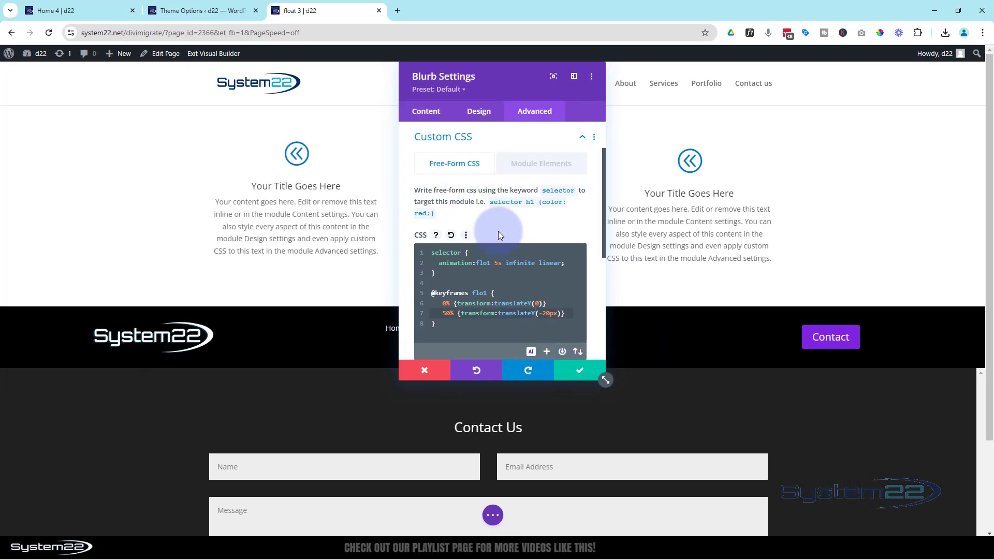
- Change the first blurb's icon to the circled double up-arrow
click(426, 110)
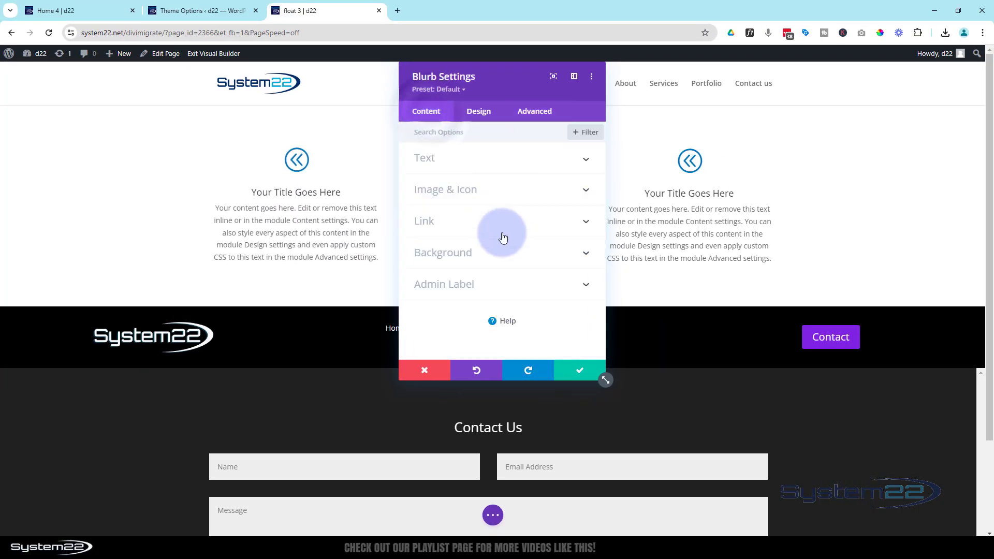
click(510, 193)
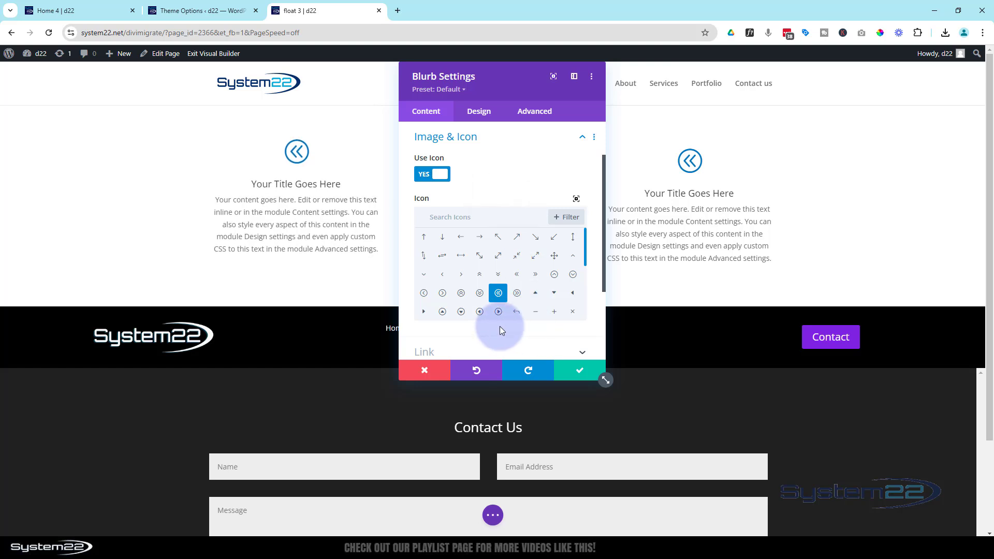
click(463, 294)
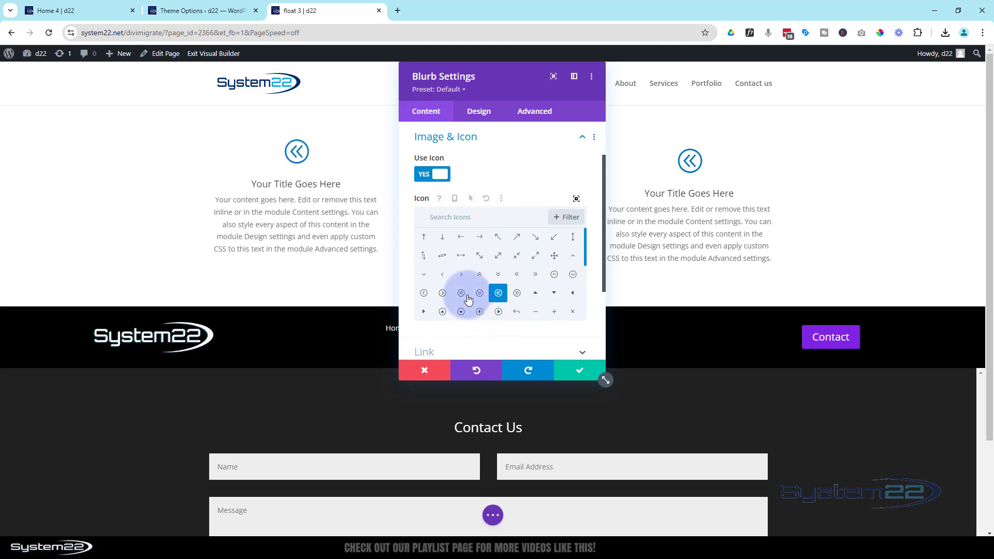
- Copy all of the first blurb's free-form CSS and save the blurb's settings
click(534, 110)
click(514, 192)
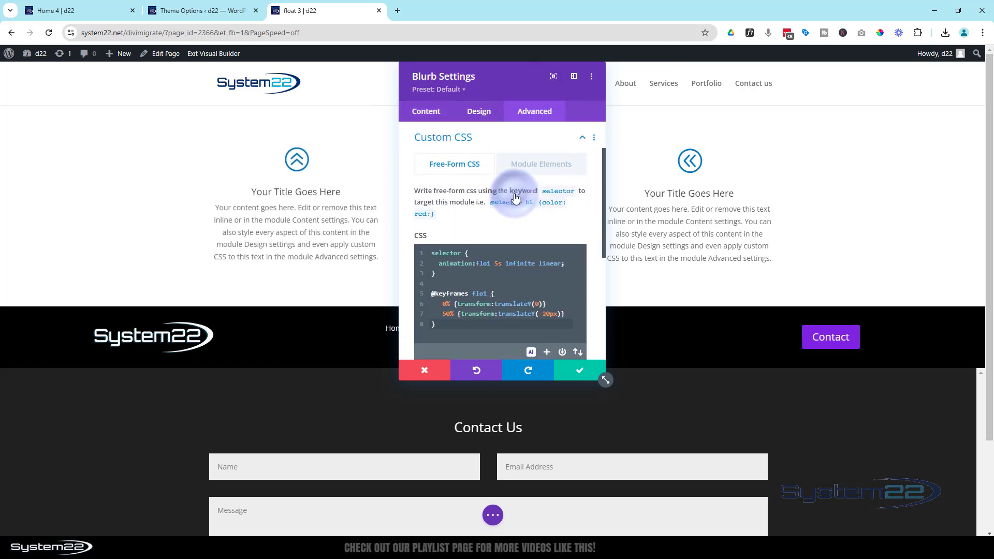
drag(432, 257, 458, 254)
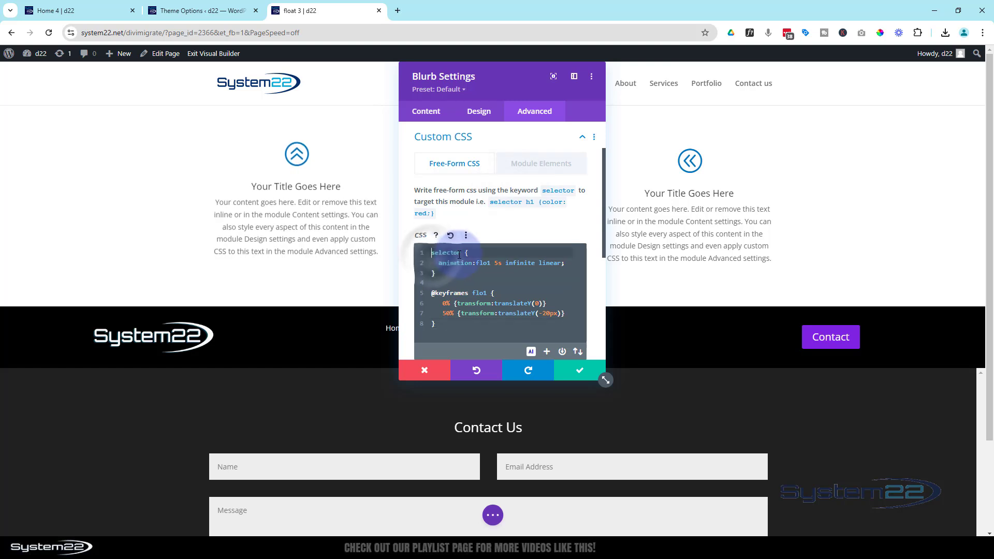
key(ctrl+a)
key(ctrl+c)
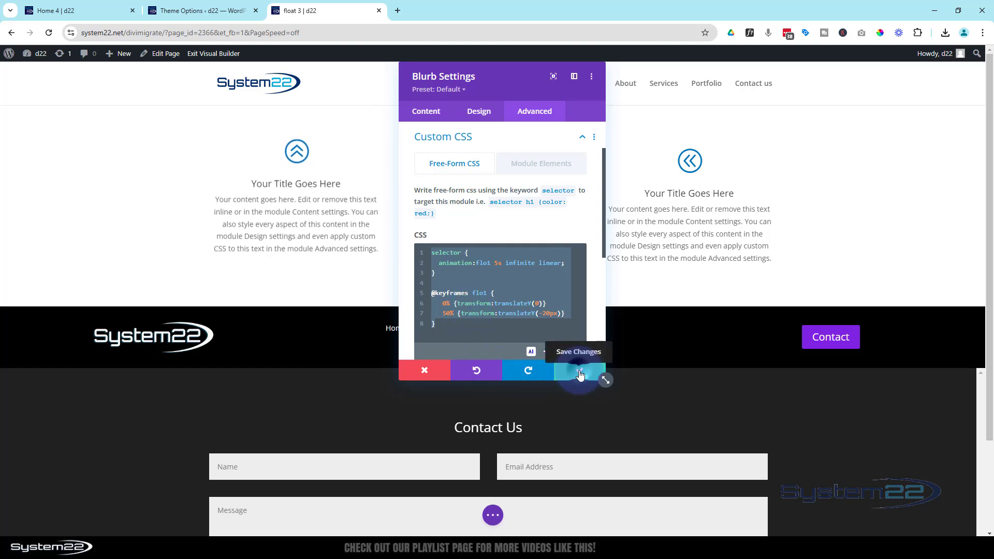
click(580, 373)
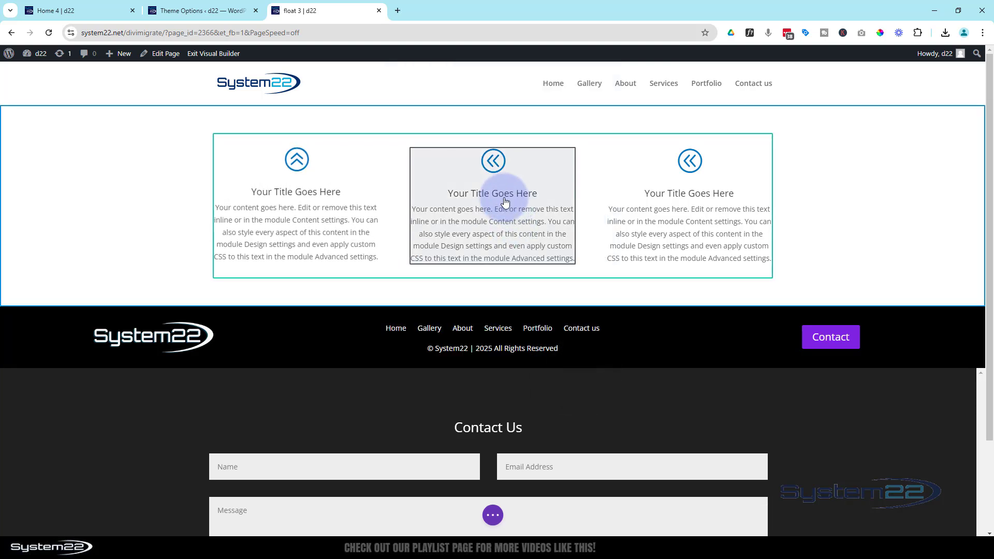
- Paste the copied animation code into the middle blurb's free-form CSS, moving the settings dialog aside to uncover that blurb
mouse_move(466, 186)
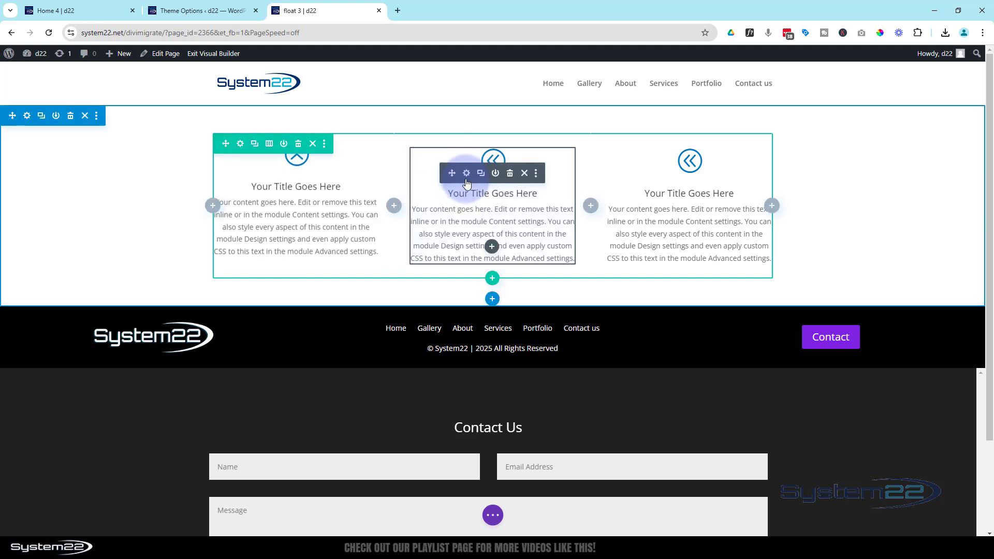
click(466, 174)
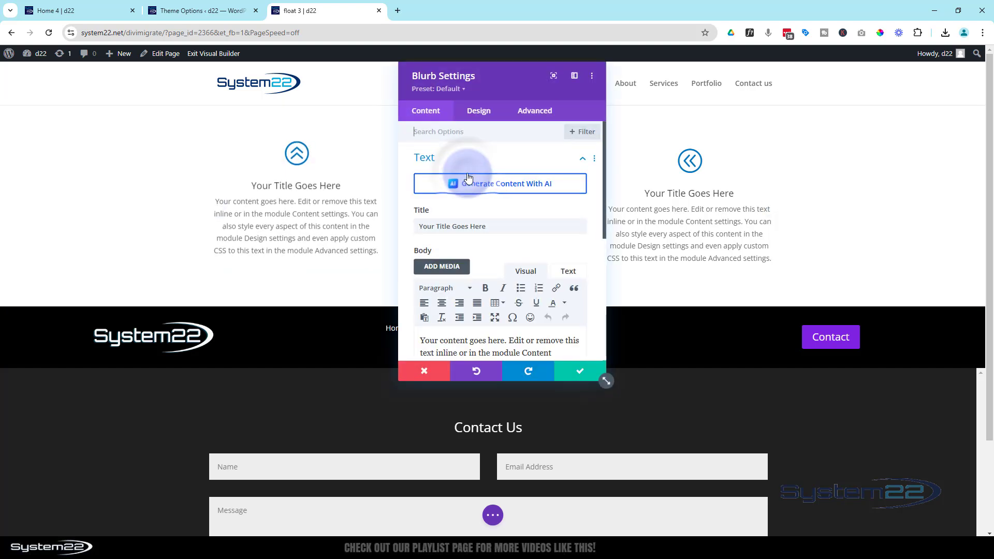
click(532, 114)
drag(523, 80, 727, 87)
click(706, 197)
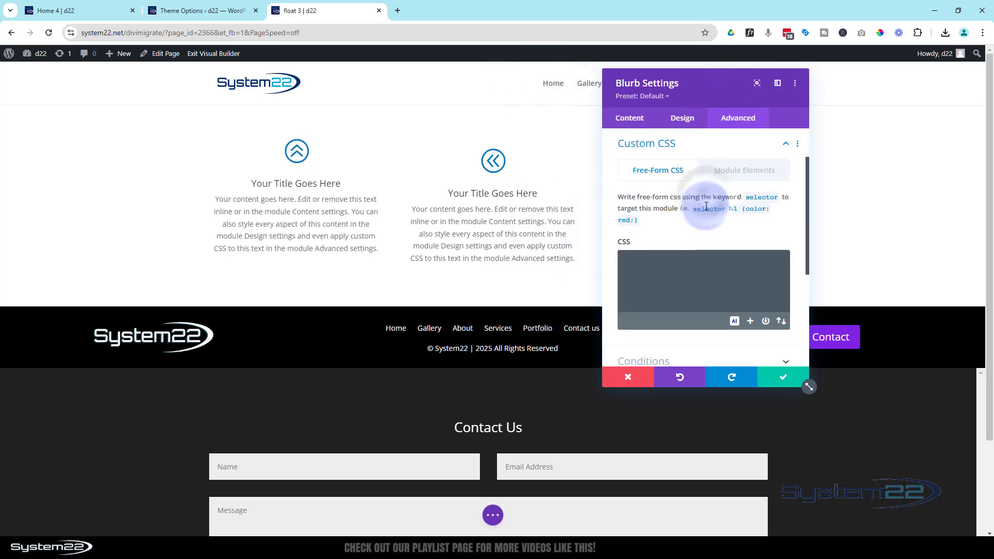
click(650, 270)
key(ctrl+v)
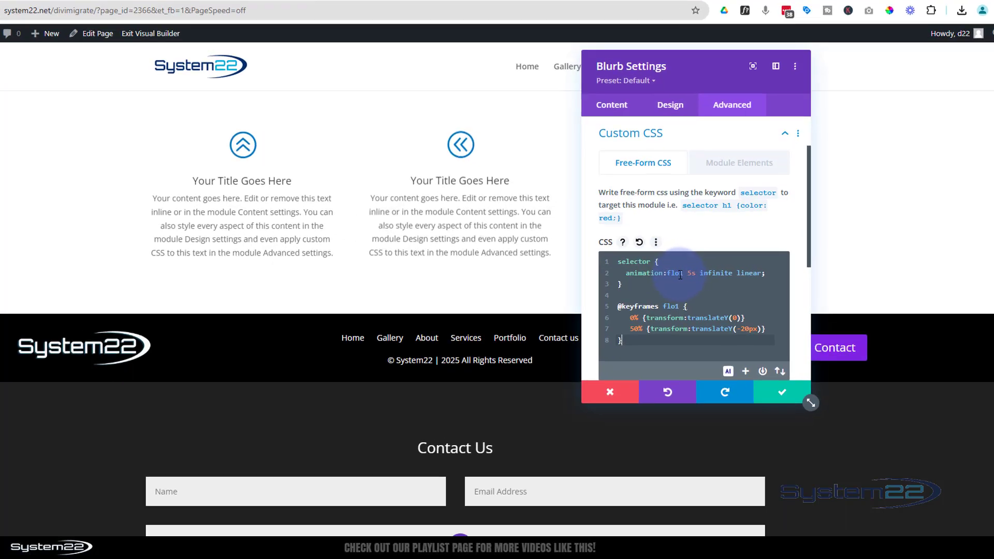
click(695, 270)
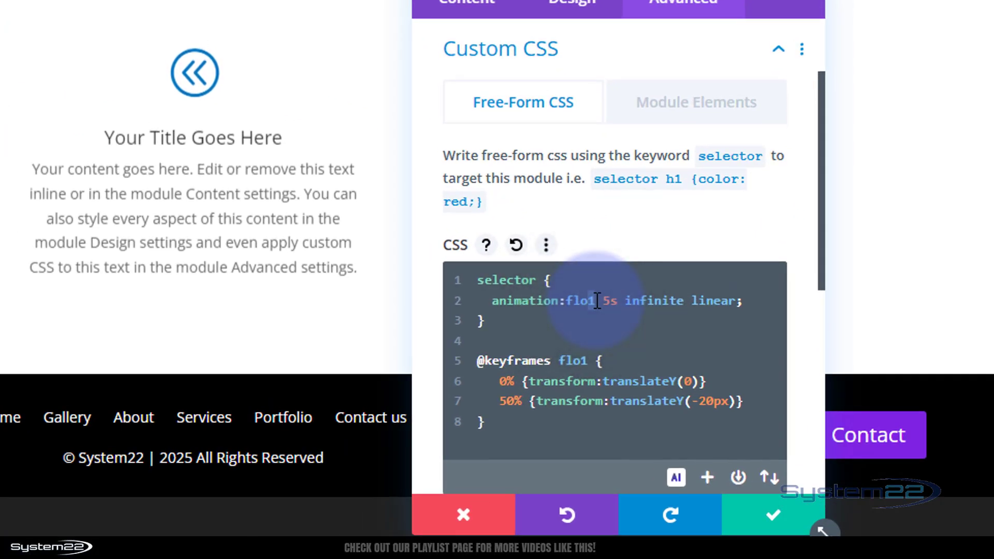
key(BackSpace)
text(2)
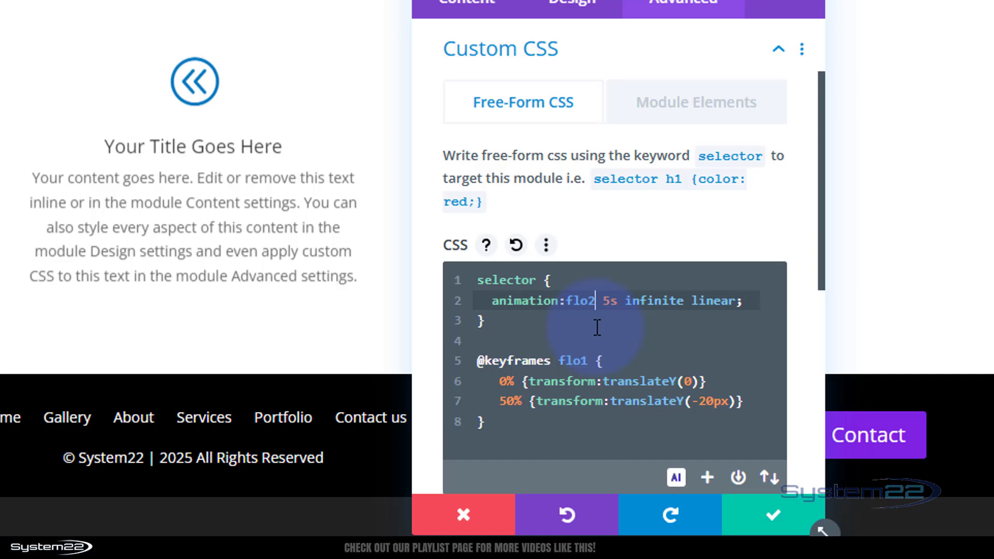
click(586, 361)
key(BackSpace)
text(2)
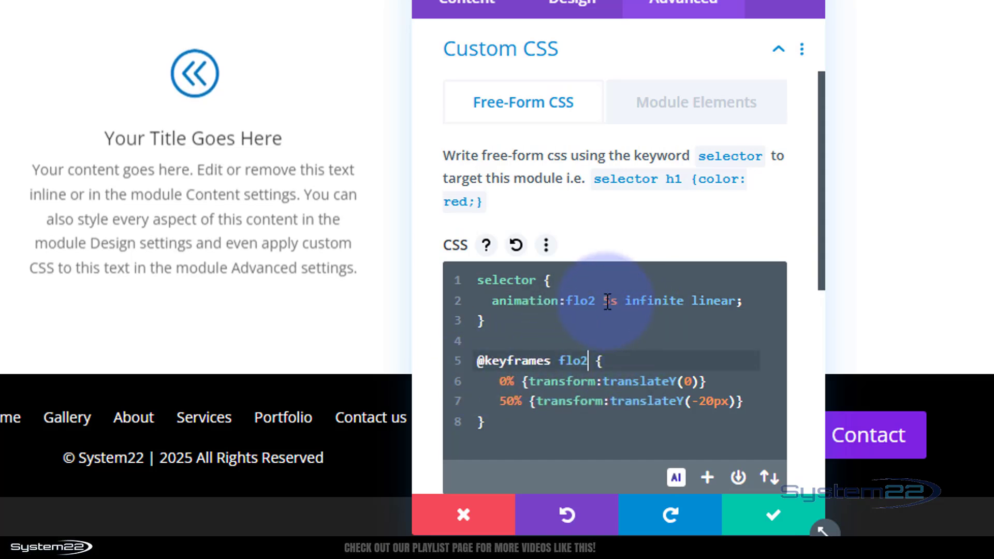
- Set the flo2 duration to 9s and its 50% keyframe to translateY(-25px), and save the middle blurb's settings
drag(603, 300, 612, 301)
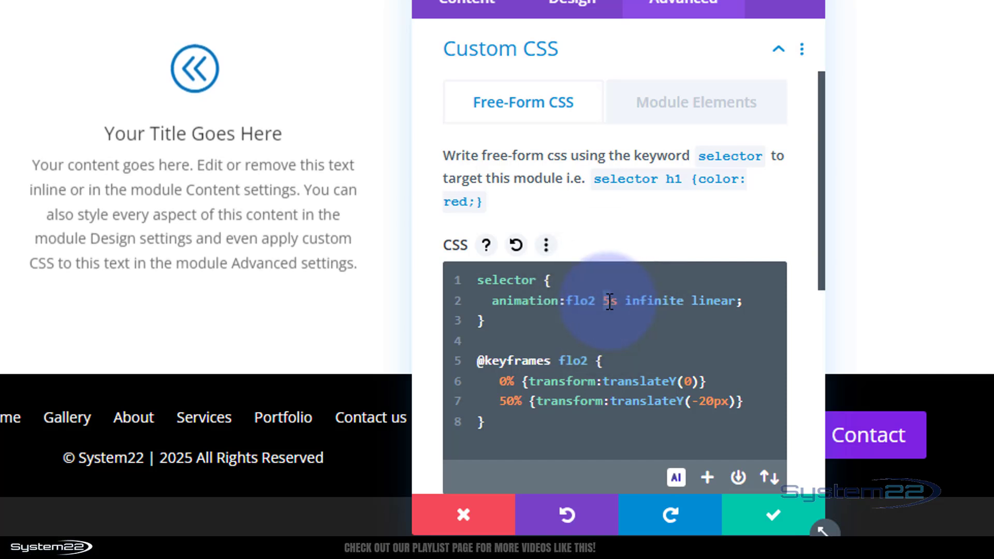
text(7)
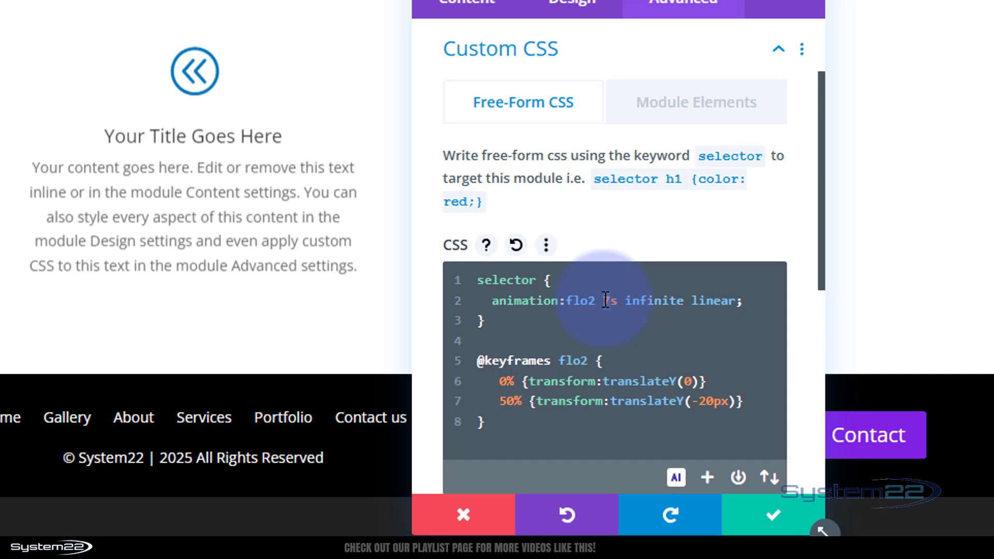
key(BackSpace)
text(9)
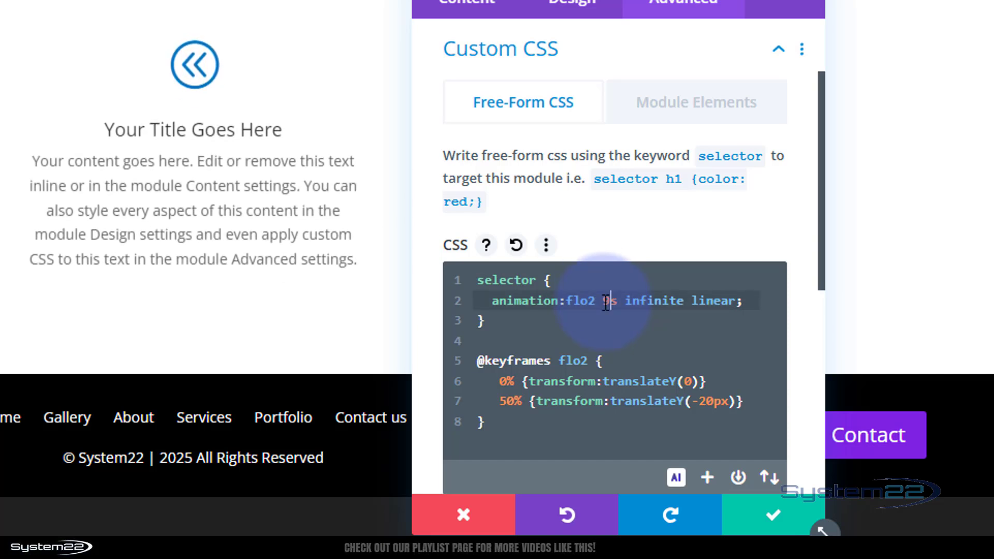
click(708, 404)
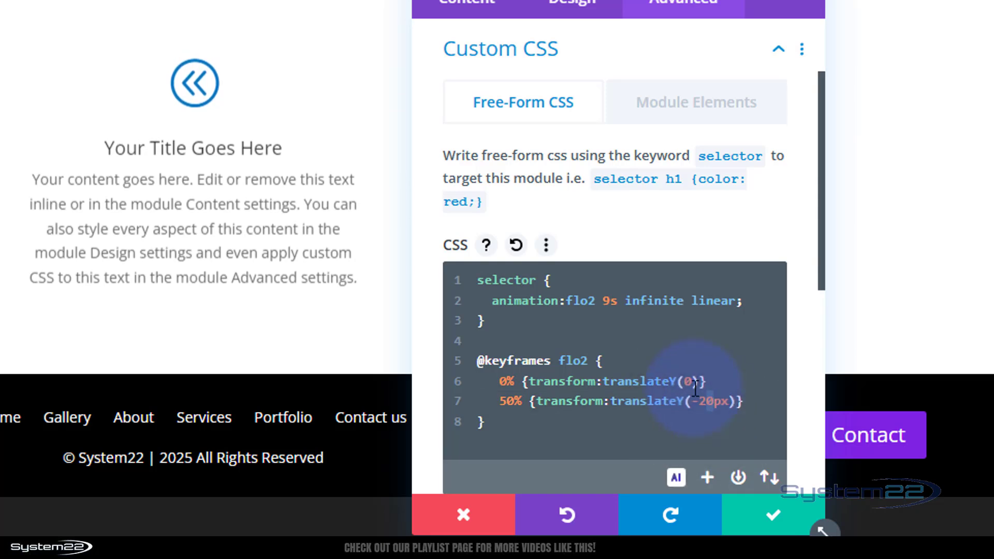
key(Delete)
text(5)
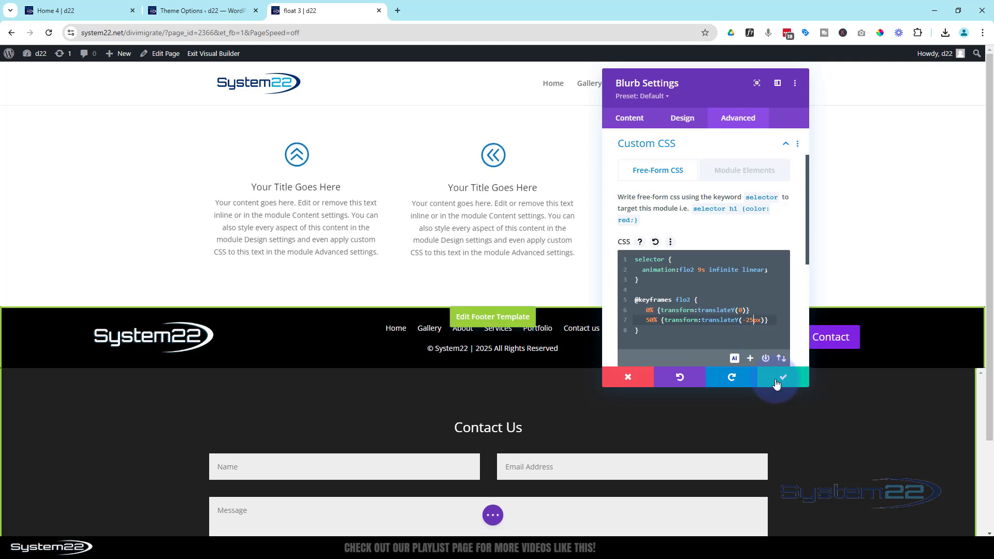
click(776, 383)
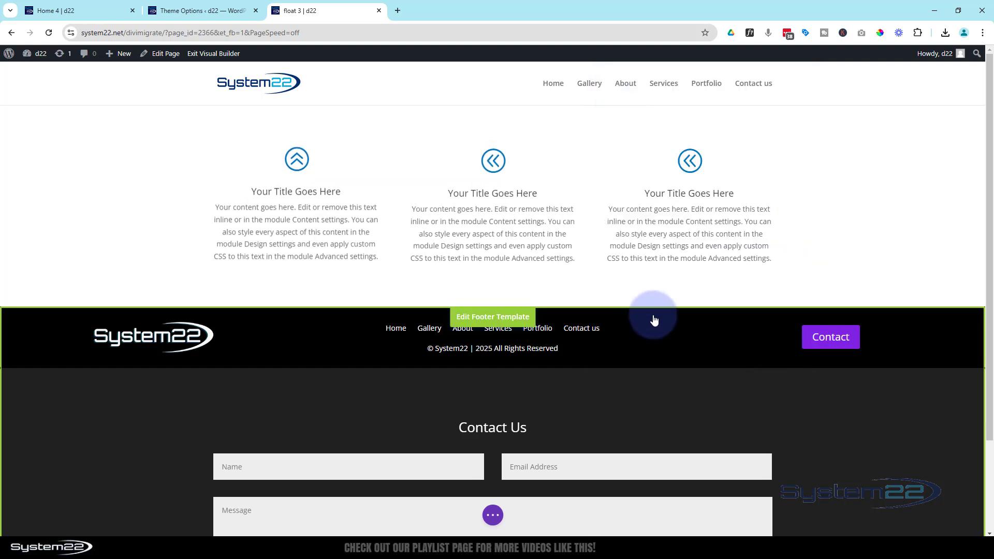
- Change the third blurb's icon to the circled double up-arrow
mouse_move(666, 184)
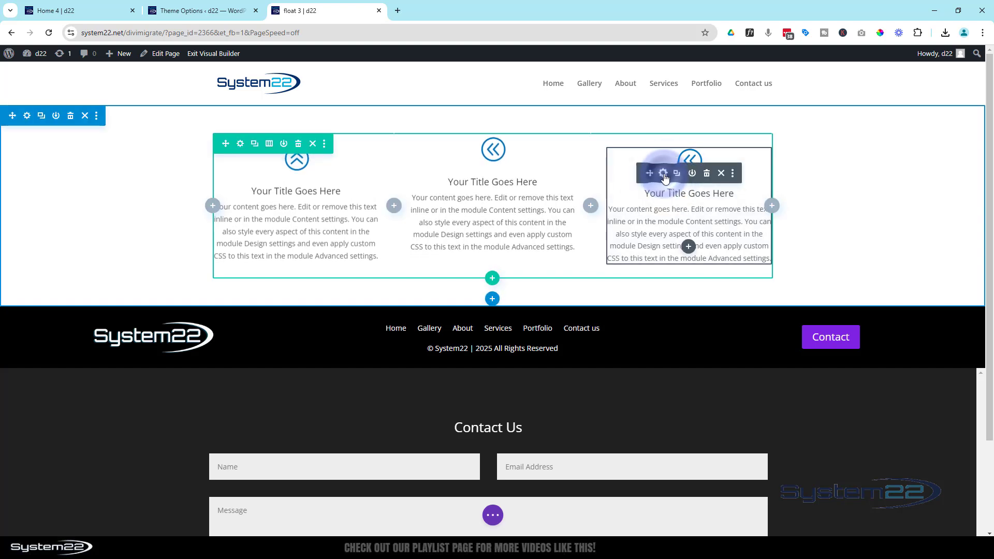
click(663, 172)
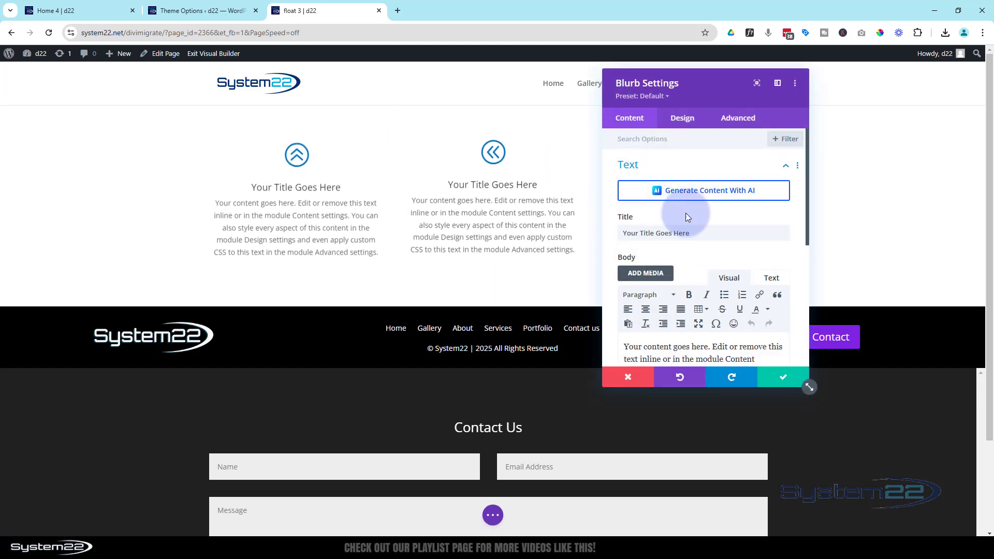
scroll(699, 240, down, 5)
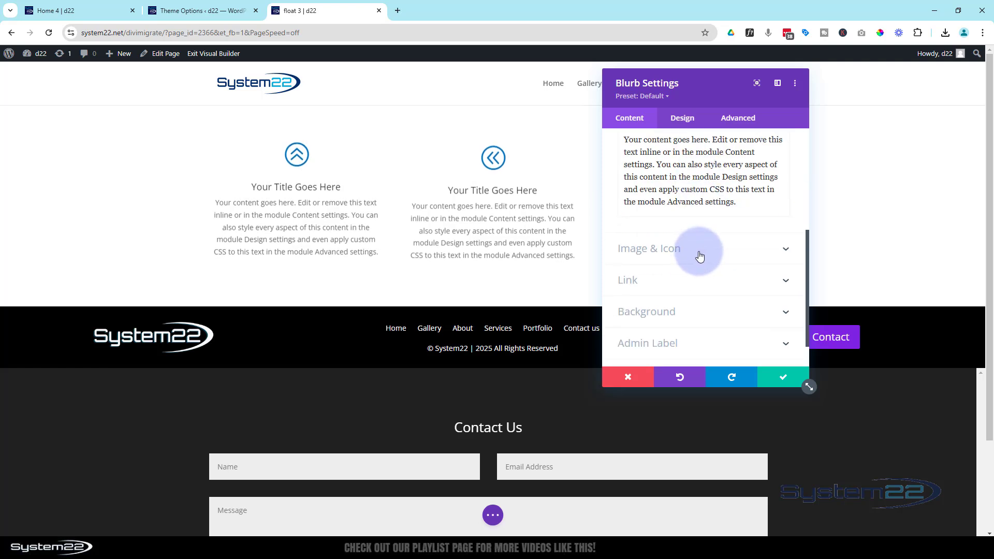
click(698, 251)
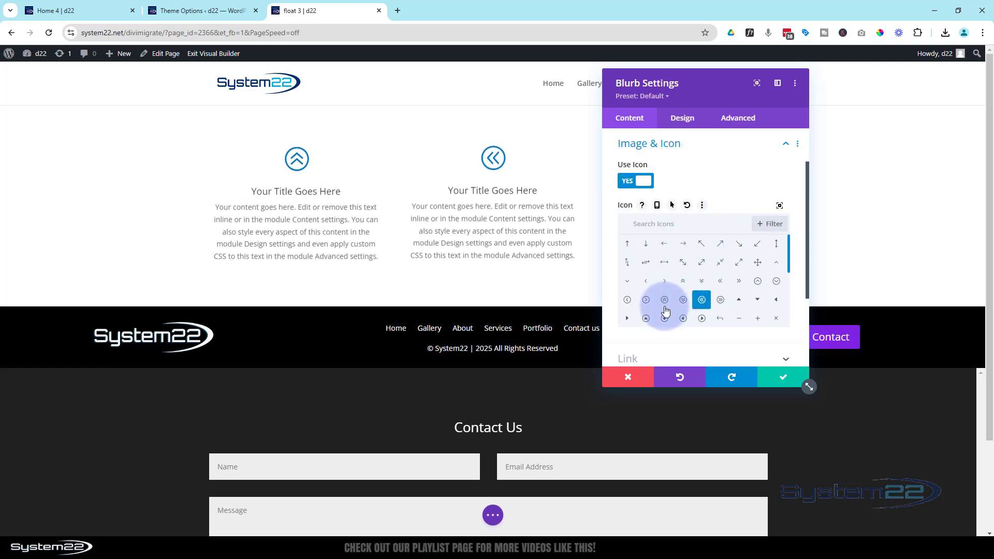
click(664, 299)
- Paste the copied animation code into the third blurb's free-form CSS, moving the settings dialog aside to uncover that blurb
drag(703, 94, 476, 88)
click(508, 114)
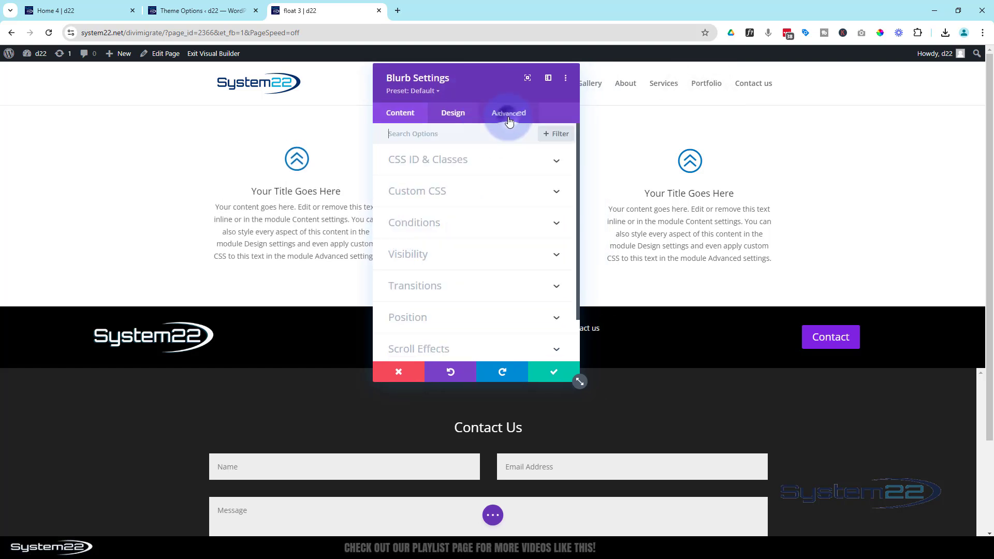
click(500, 191)
click(451, 257)
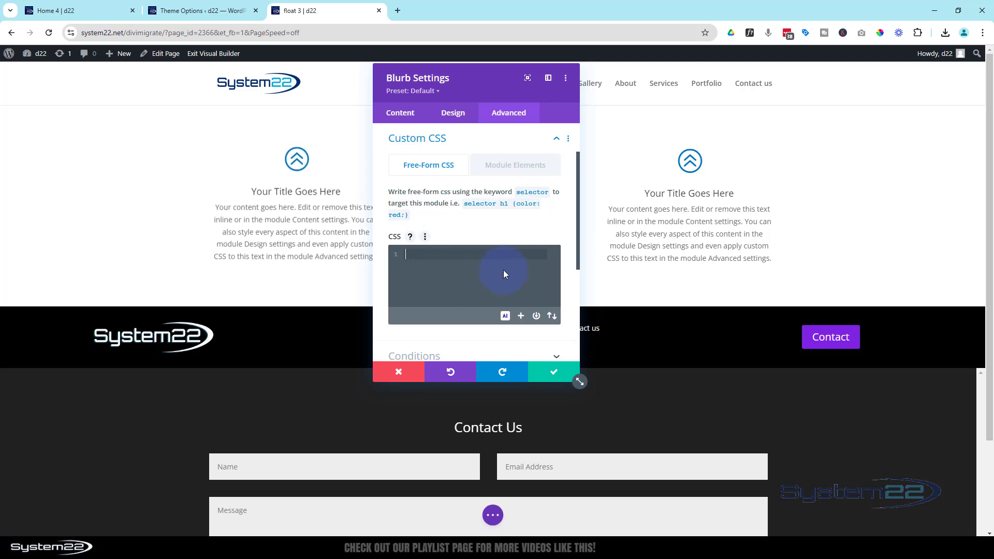
text(selector {   animation:flo1 5s infinite linear; }  @keyframes flo1 {    0% {transform:translateY(0)}    50% {transform:translateY(-20px)} })
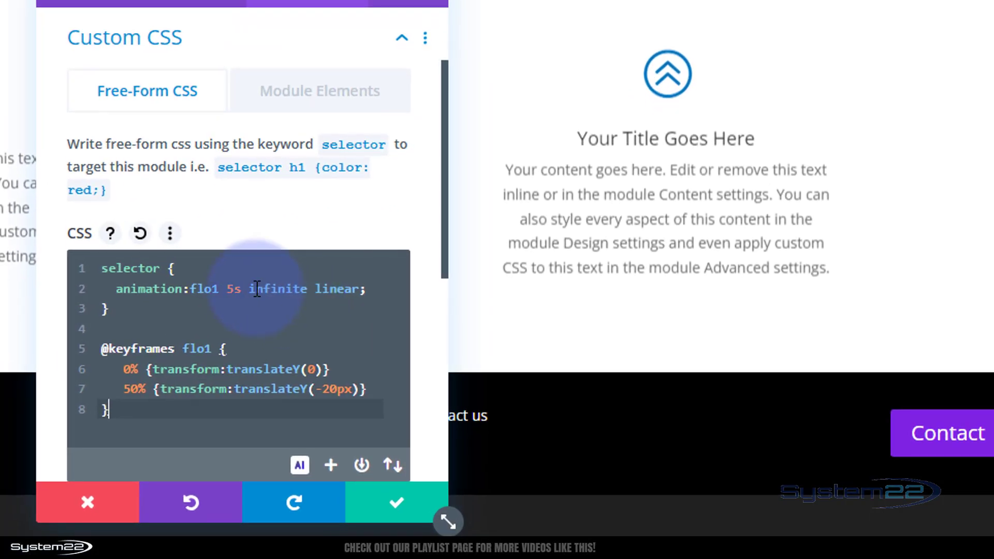
click(219, 288)
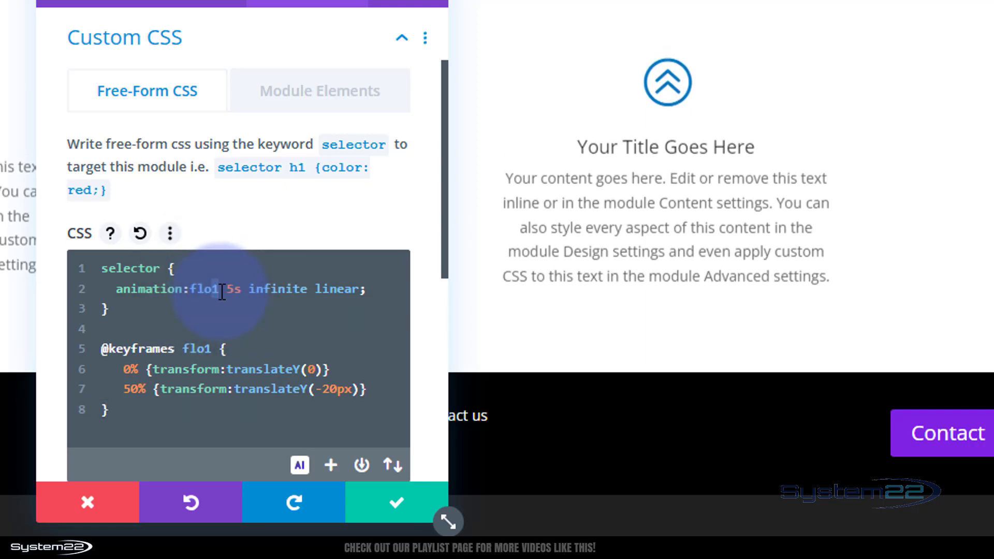
key(BackSpace)
text(3)
click(209, 348)
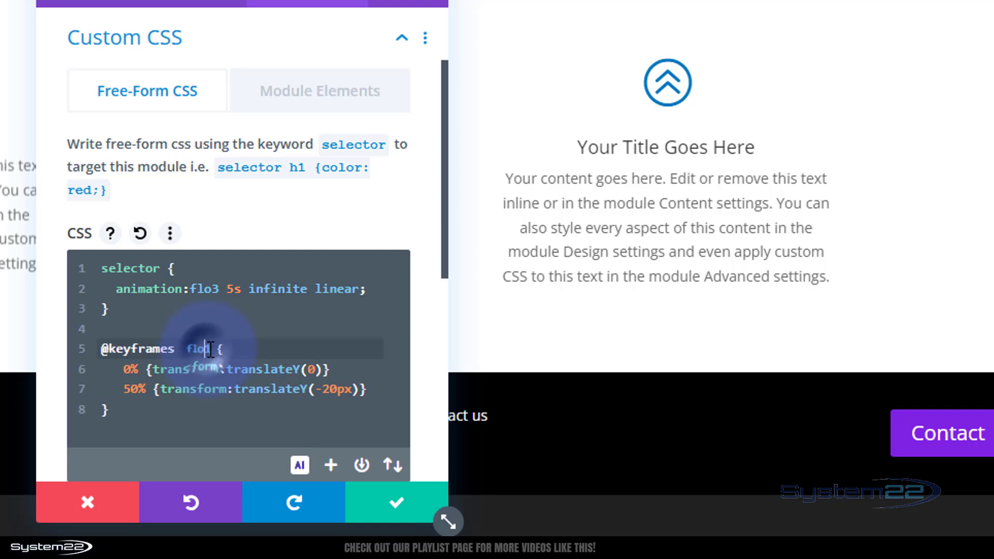
key(BackSpace)
text(3)
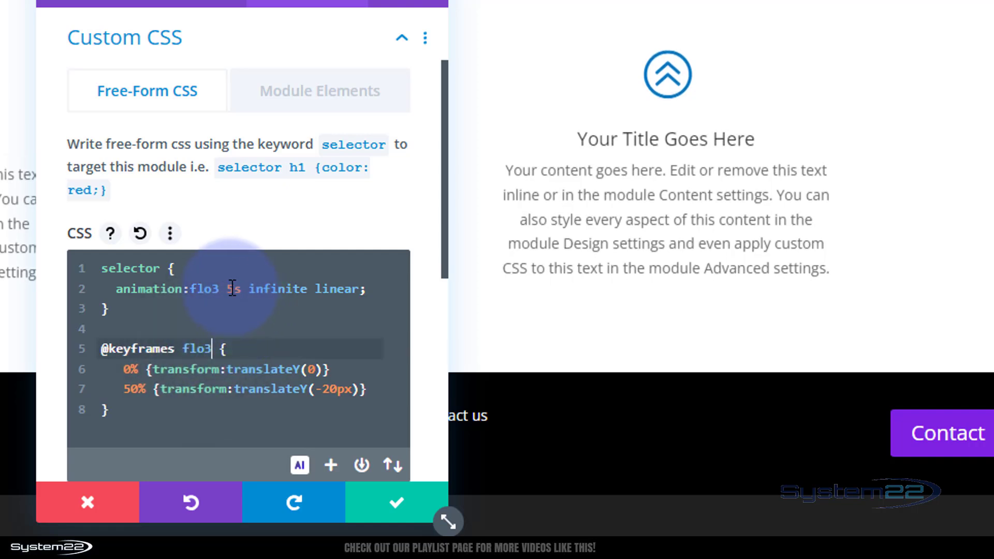
- Set the flo3 duration to 7s and its 50% keyframe to translateY(-15px), and save the third blurb's settings
drag(227, 288, 234, 288)
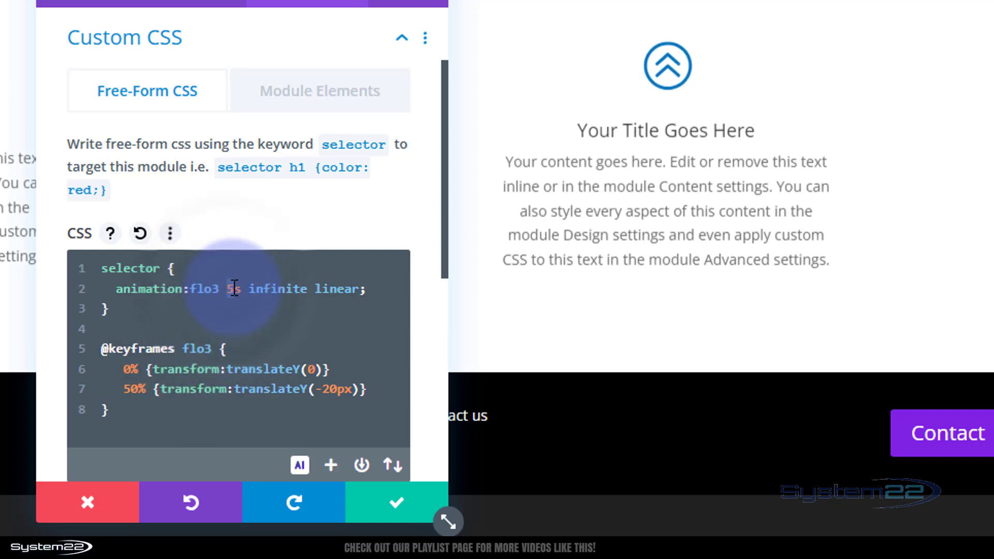
text(7)
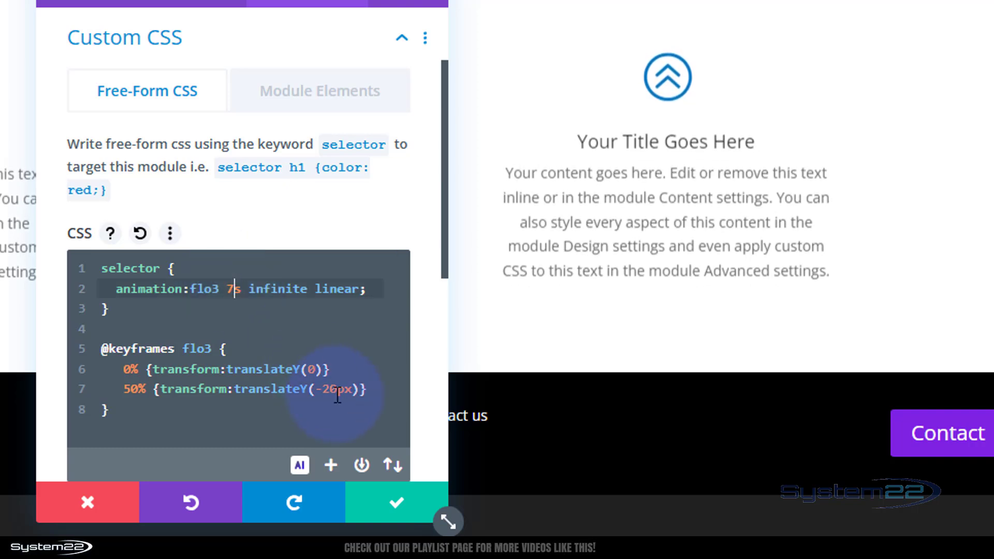
drag(323, 389, 331, 389)
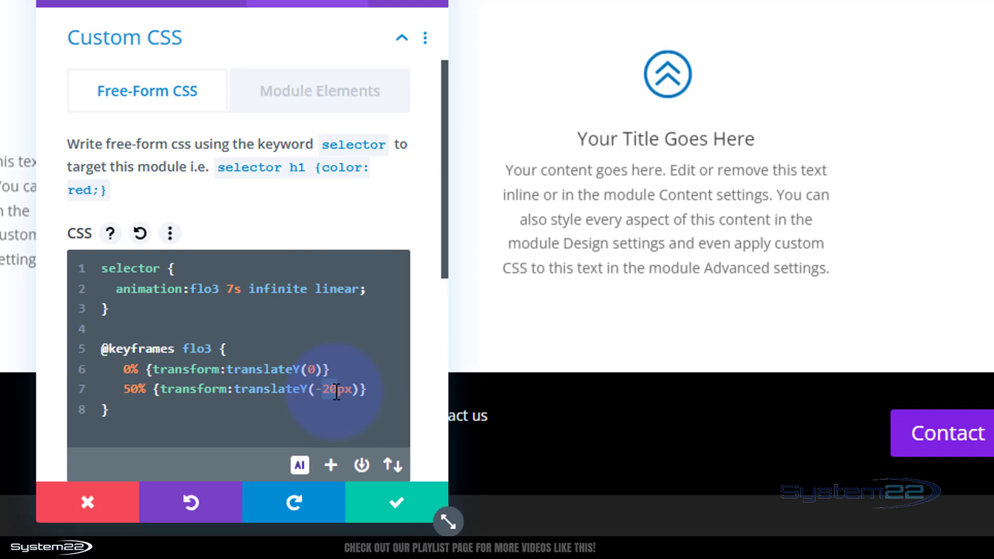
text(15)
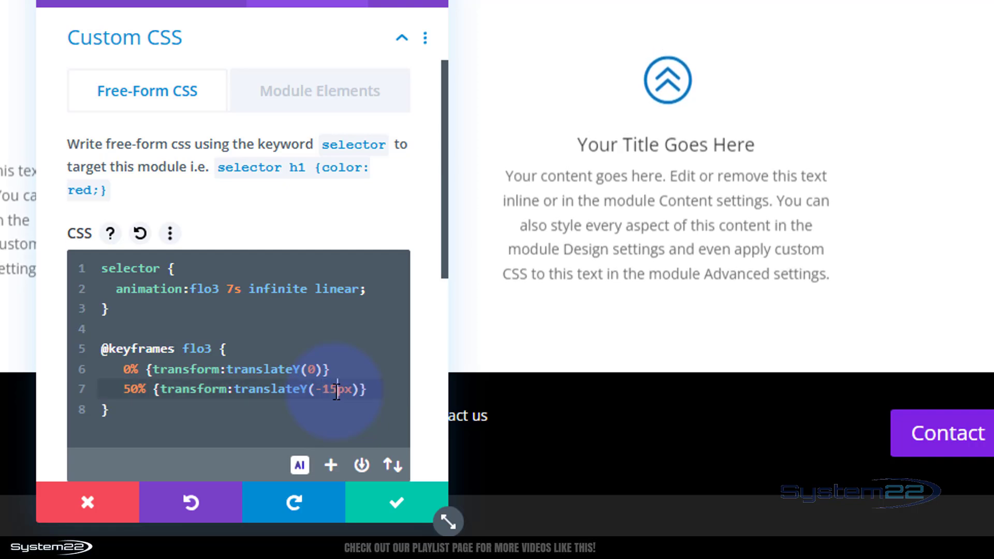
click(395, 512)
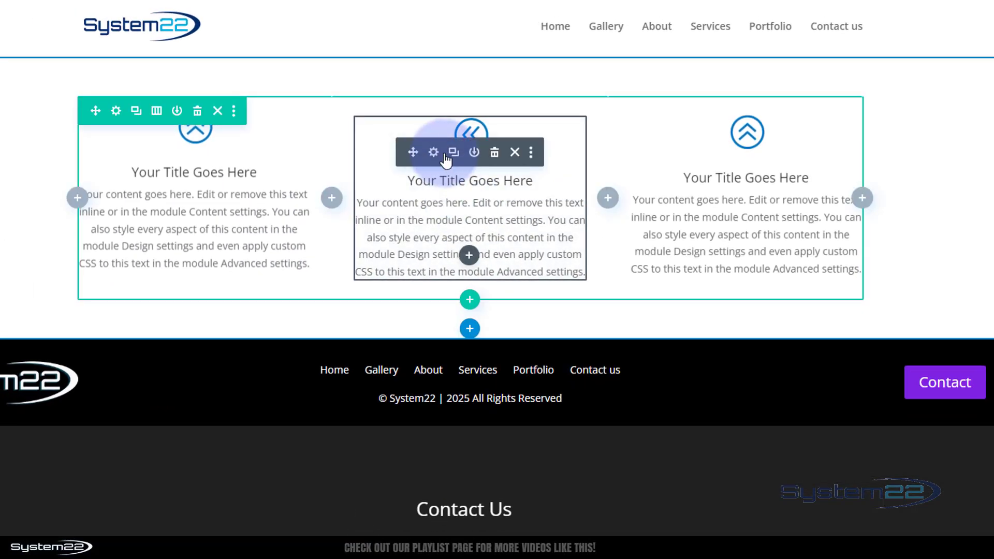
- Change the middle blurb's icon to the circled double up-arrow and save its settings
click(433, 151)
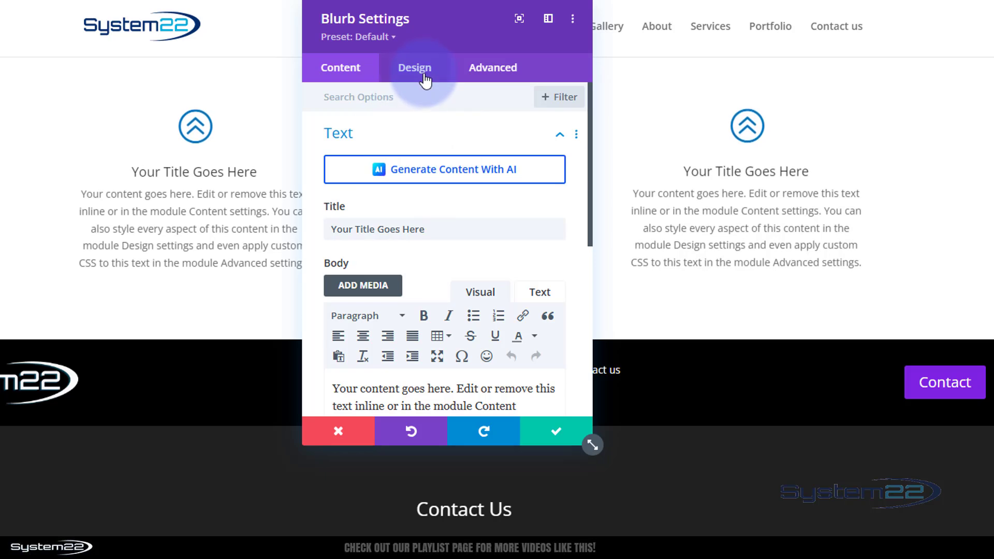
click(486, 67)
click(339, 68)
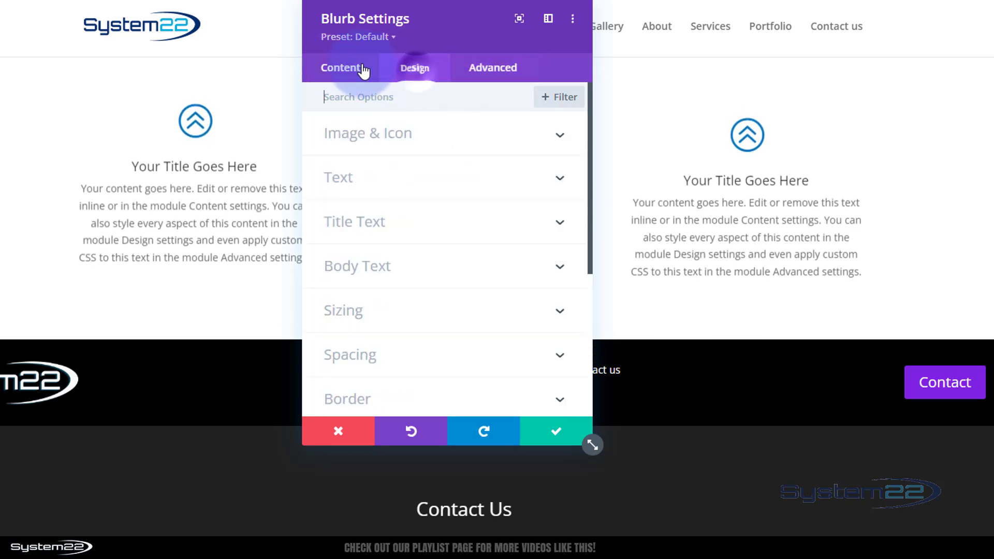
scroll(419, 207, down, 5)
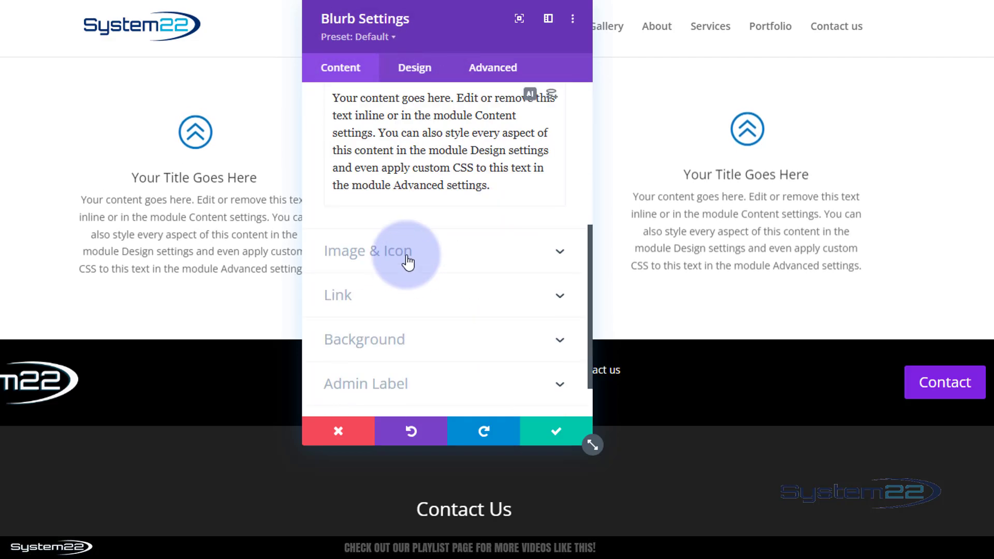
click(436, 257)
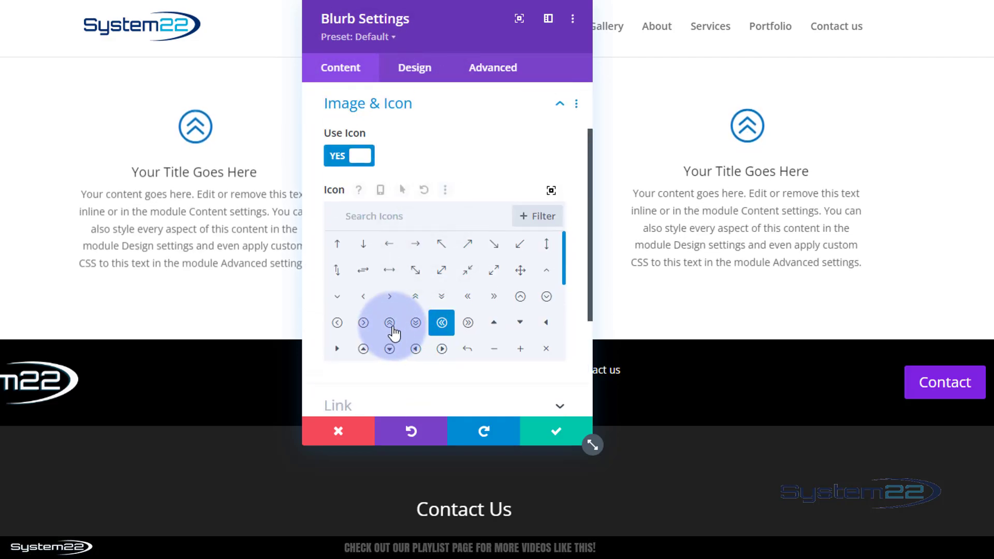
click(390, 326)
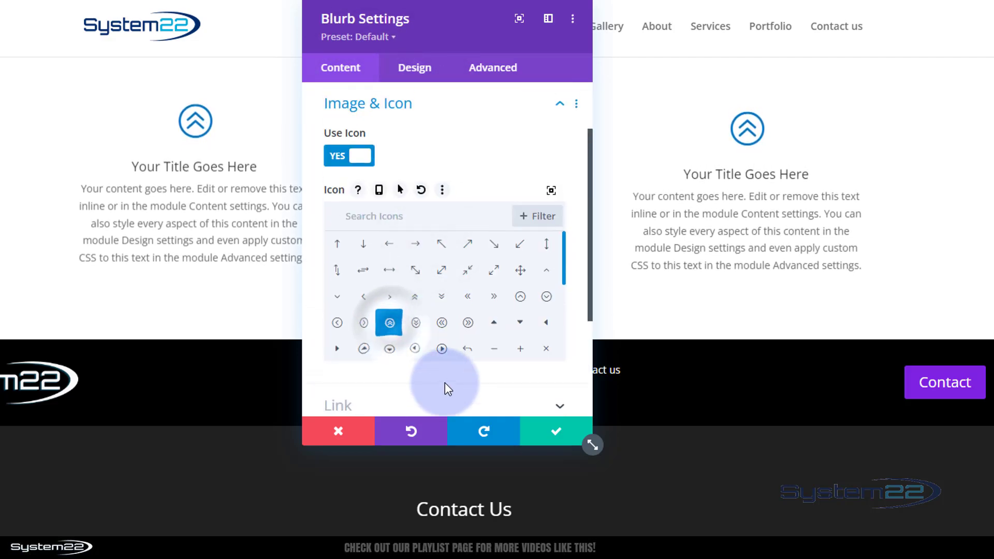
click(541, 434)
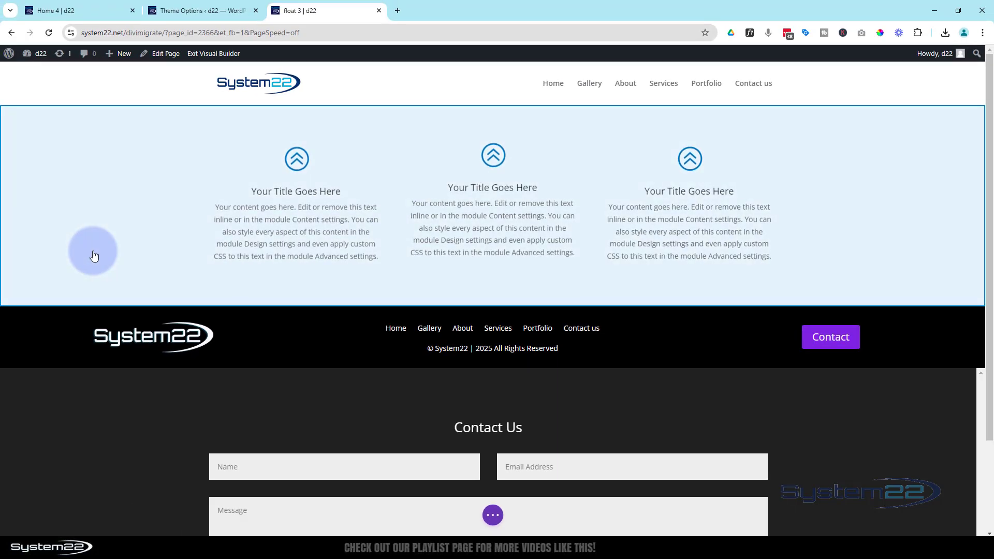
- Insert the saved "im section" from the library below the floating blurbs section
click(495, 291)
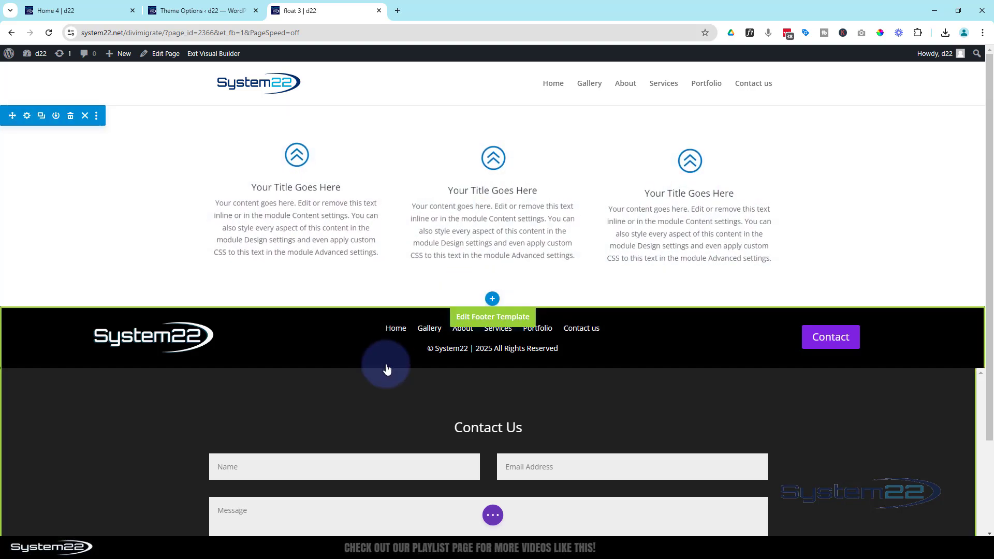
click(492, 300)
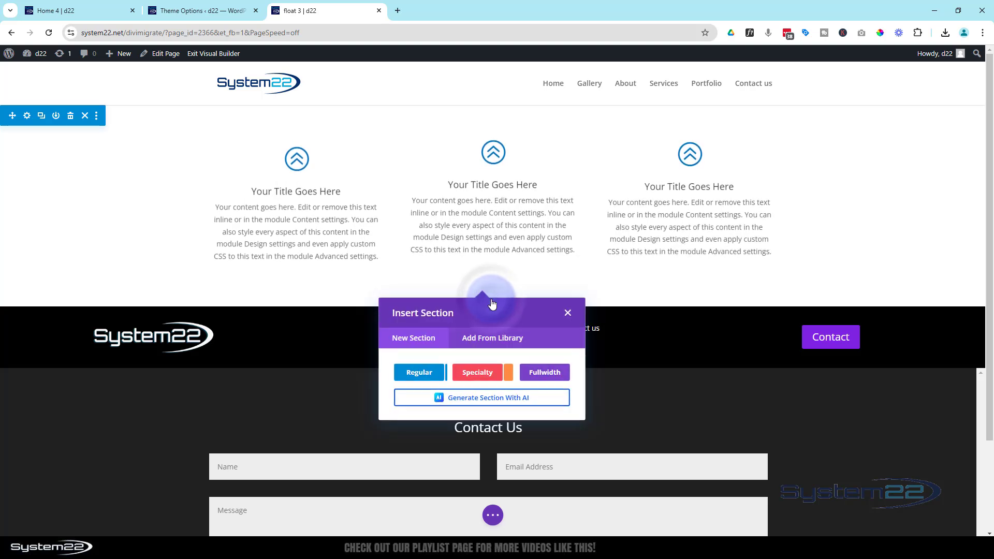
click(494, 343)
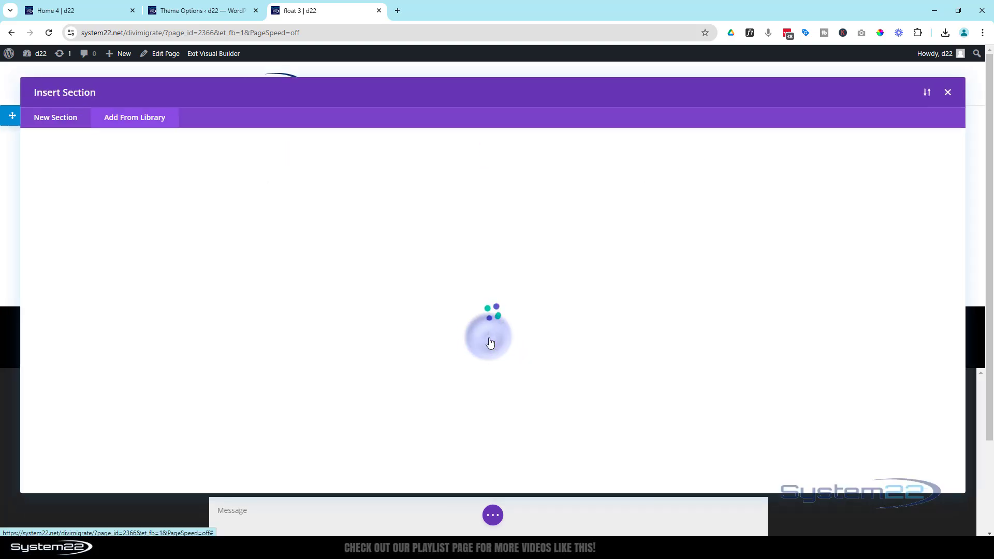
scroll(489, 341, down, 8)
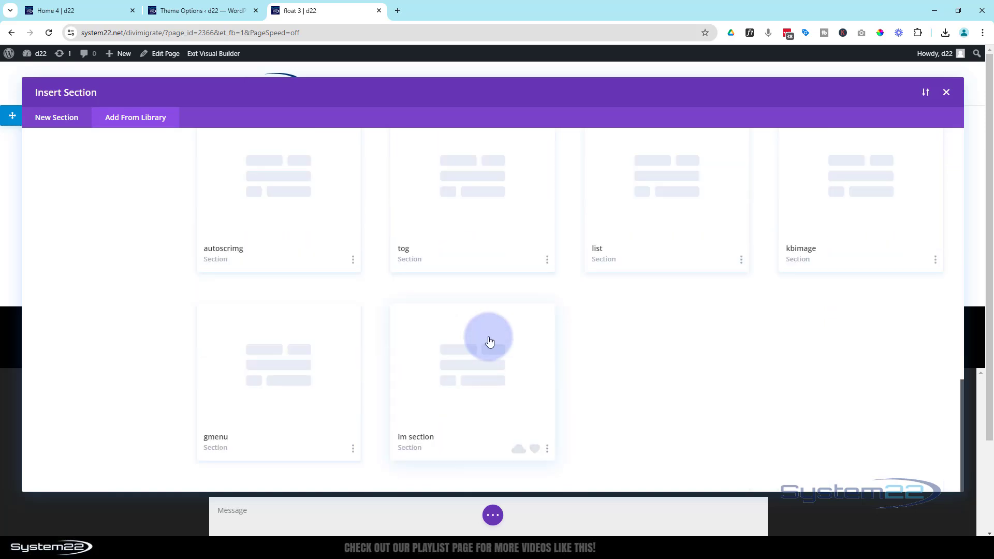
click(489, 341)
click(306, 446)
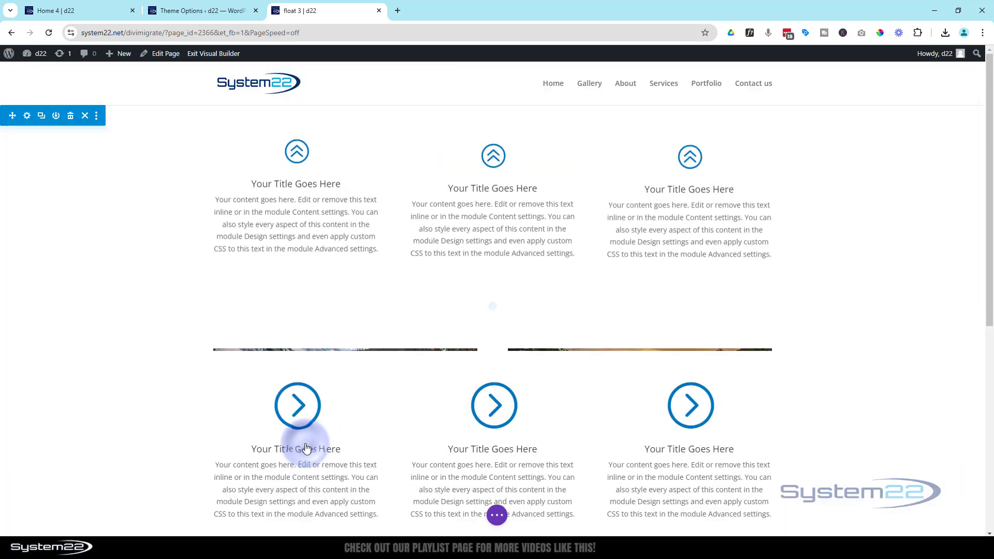
- Save the page as a draft
click(887, 398)
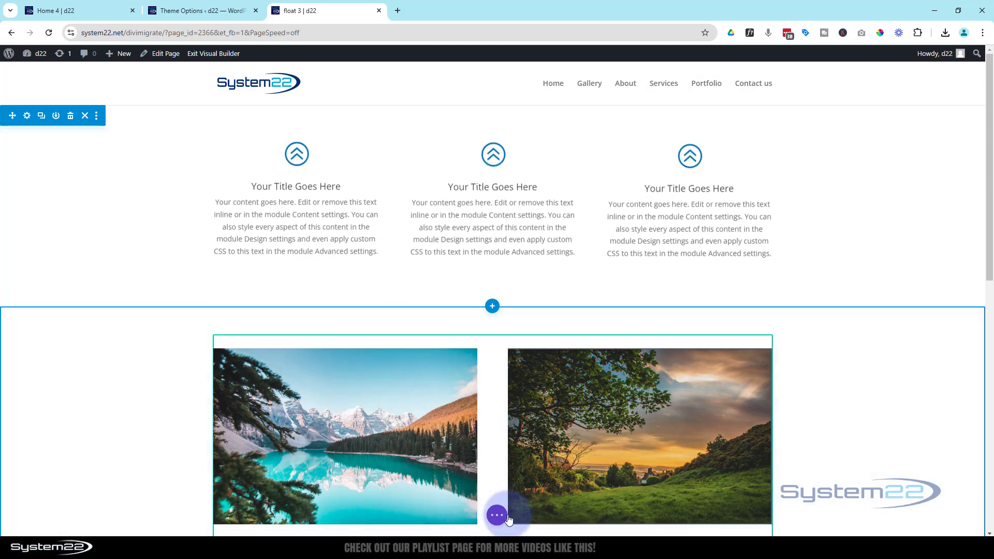
click(496, 515)
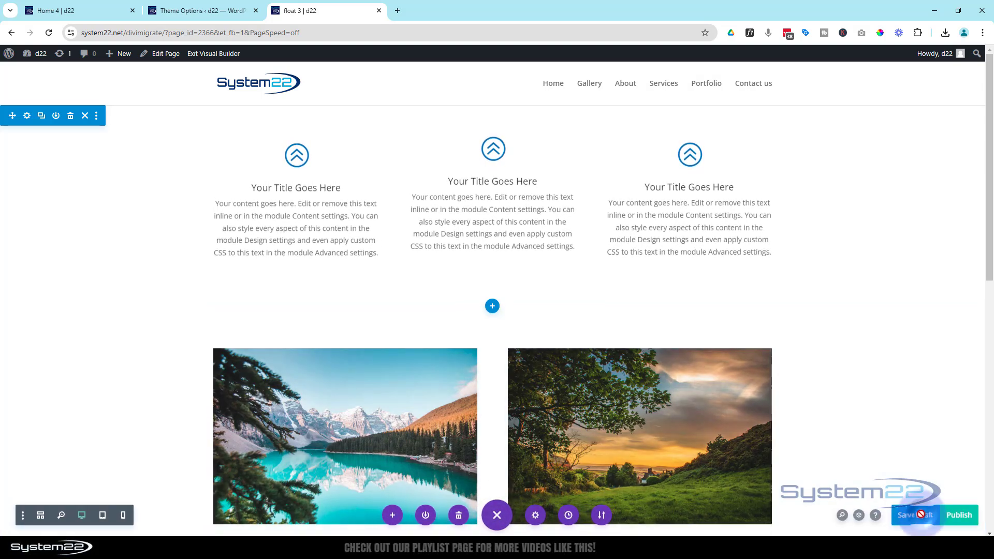
click(914, 515)
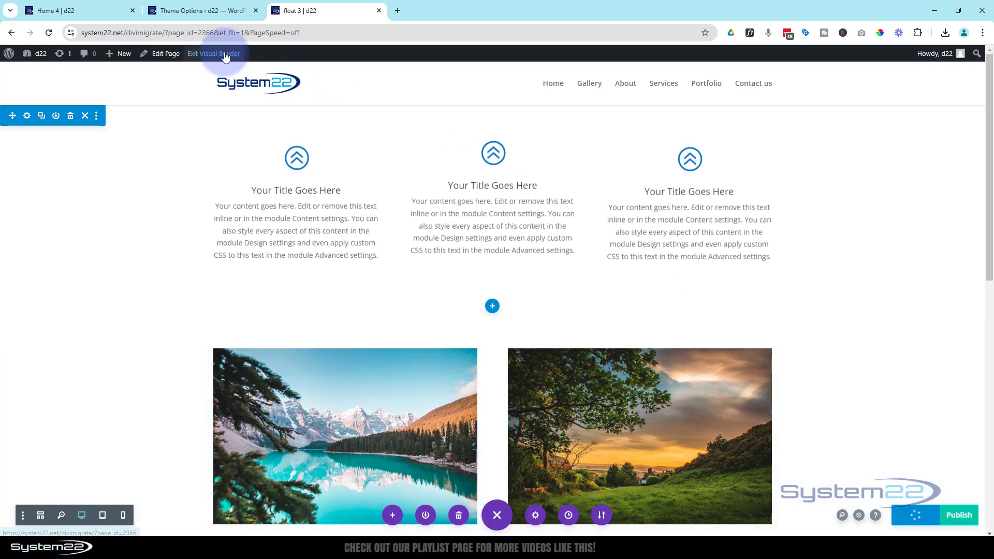